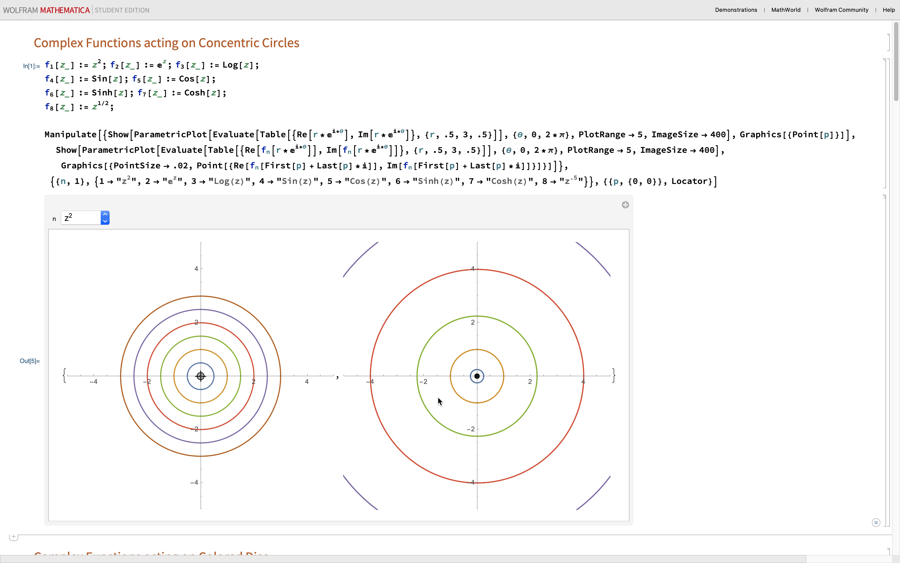
- Move the locator in the concentric circles plot to about (-1, -0.7) and set the mapped function to e^z
left_click_drag(203, 375, 177, 398)
left_click(105, 218)
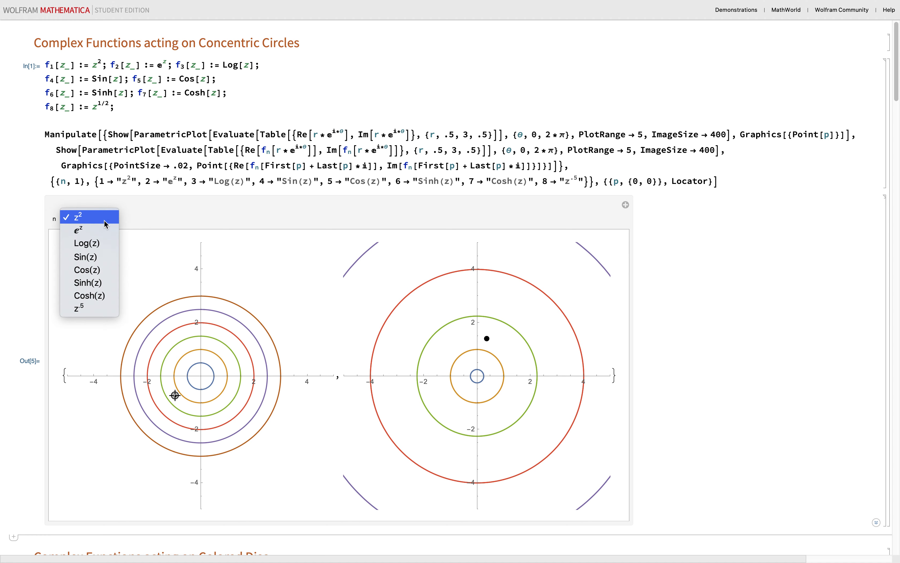
left_click(102, 234)
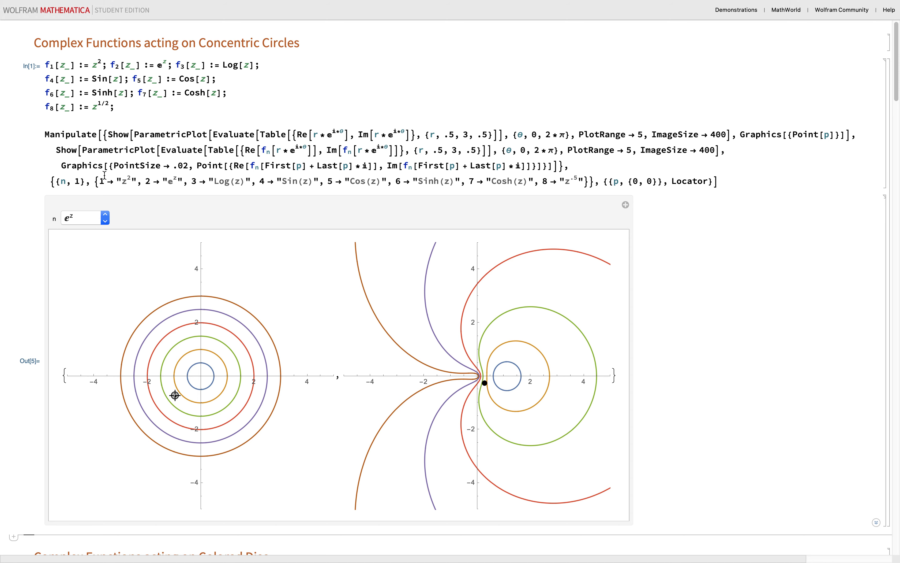
- View the concentric circles mapped by Log(z) and by Sin(z)
left_click(105, 219)
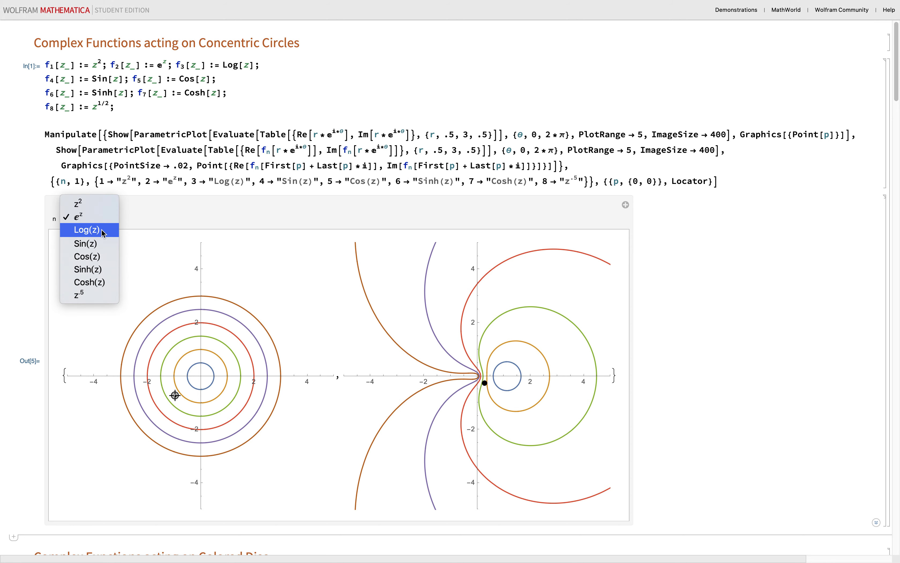
left_click(102, 229)
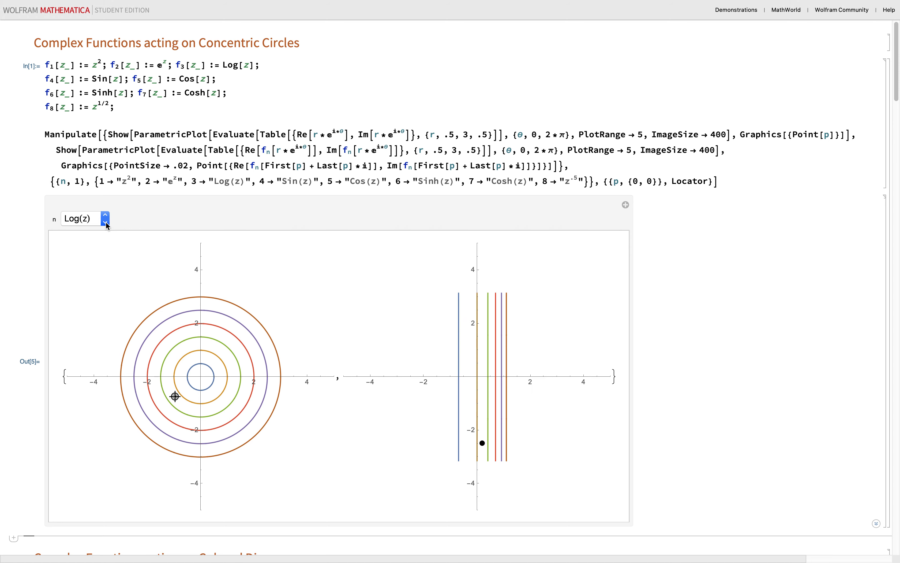
left_click(106, 221)
left_click(99, 235)
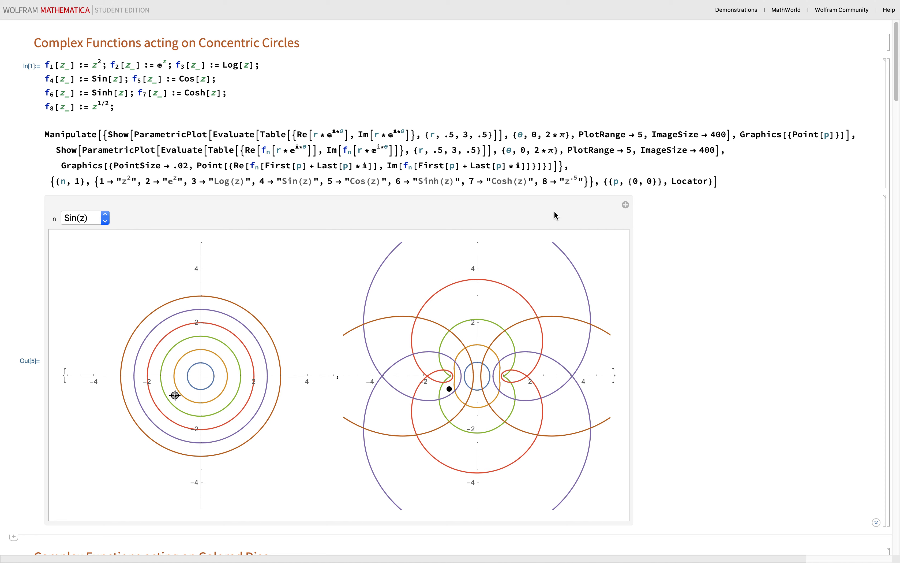
- View the concentric circles mapped by Cos(z) and by Sinh(z)
left_click(104, 219)
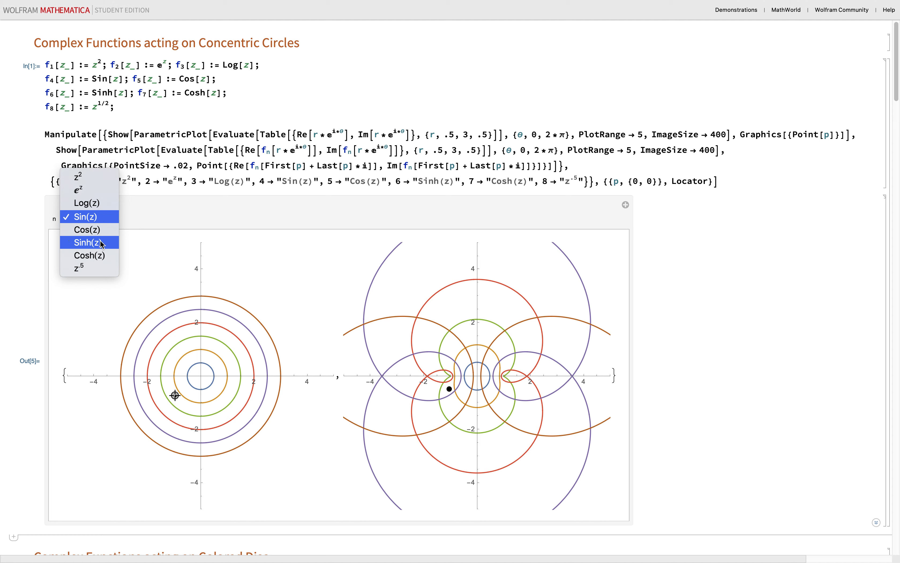
left_click(106, 228)
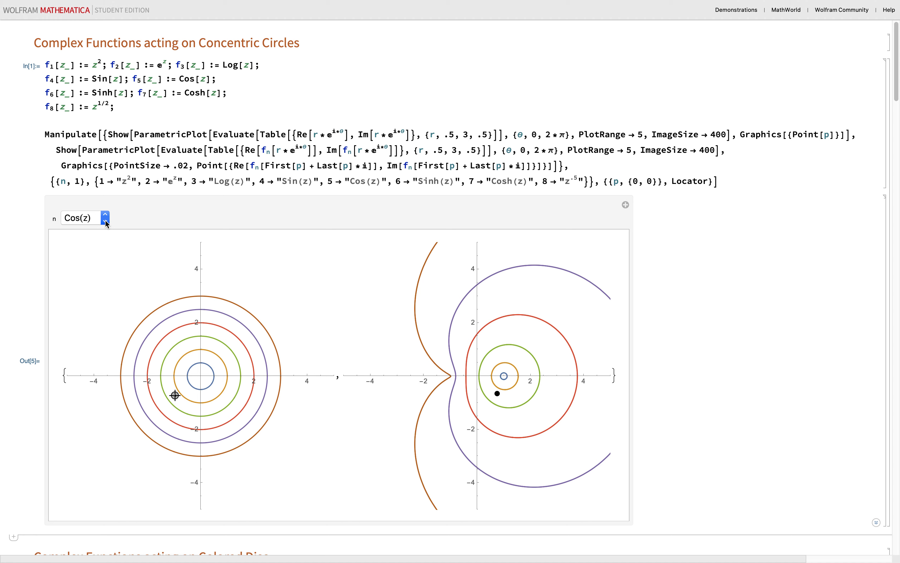
left_click(107, 223)
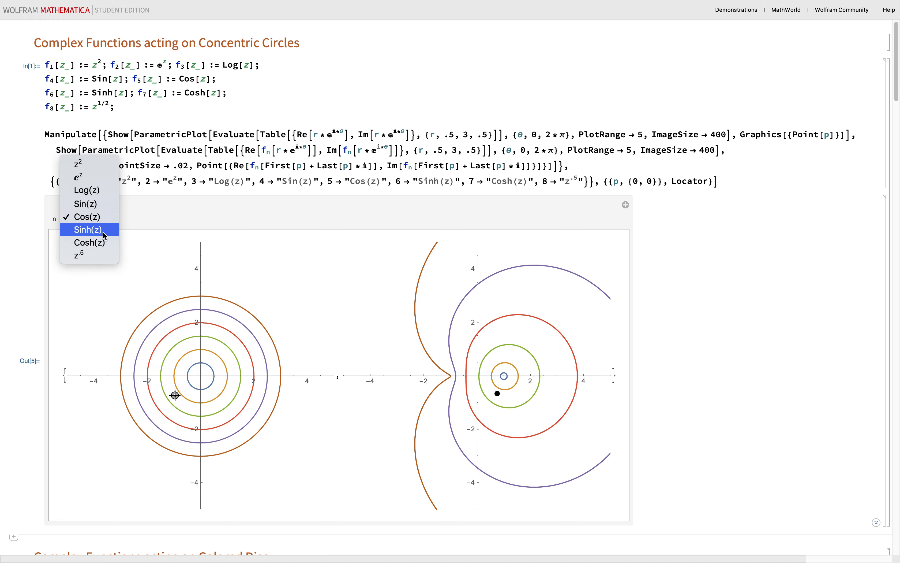
left_click(103, 231)
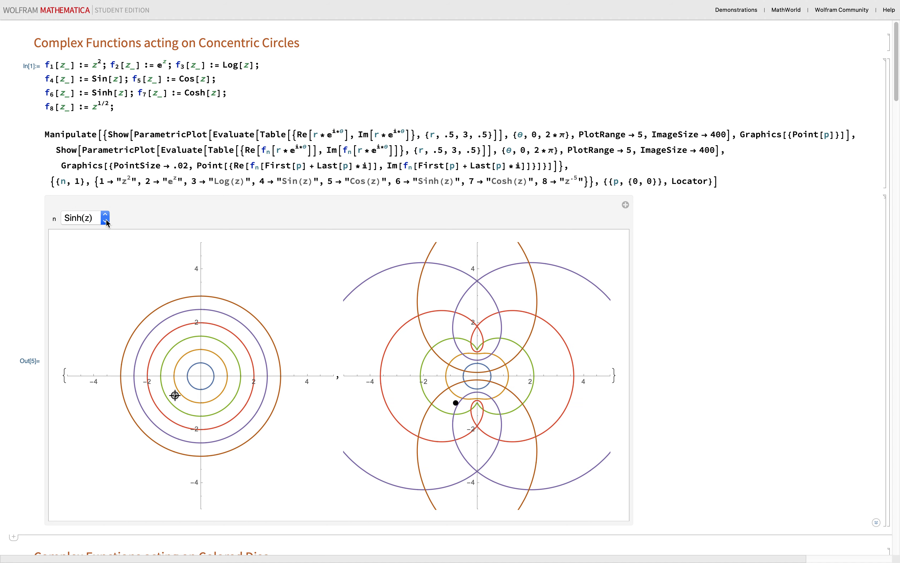
- Show the concentric circles under Cosh(z), and finish with the function set to z^.5
left_click(107, 223)
left_click(97, 233)
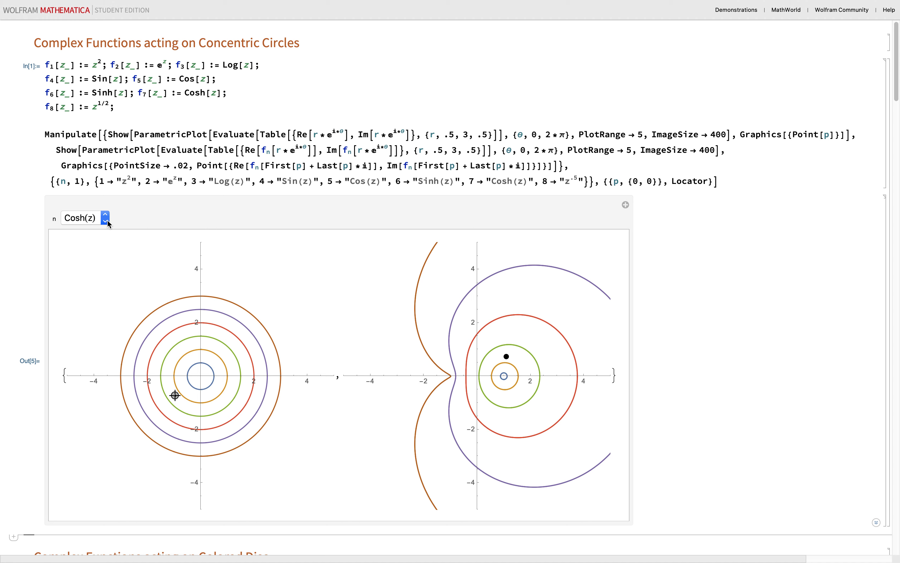
left_click(107, 219)
left_click(97, 232)
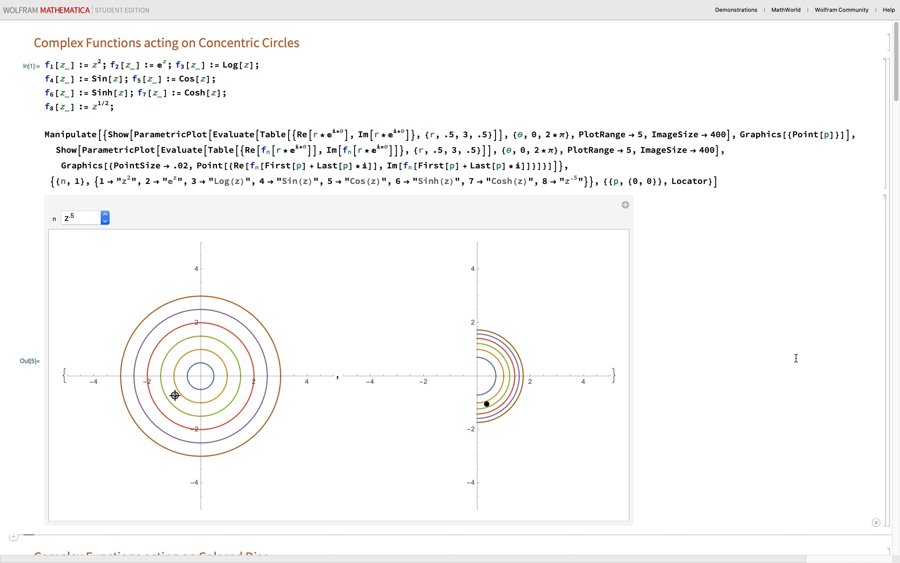
- In the Complex Functions acting on Colored Disc section, set the function n to z^2
scroll(796, 358, "down", 5)
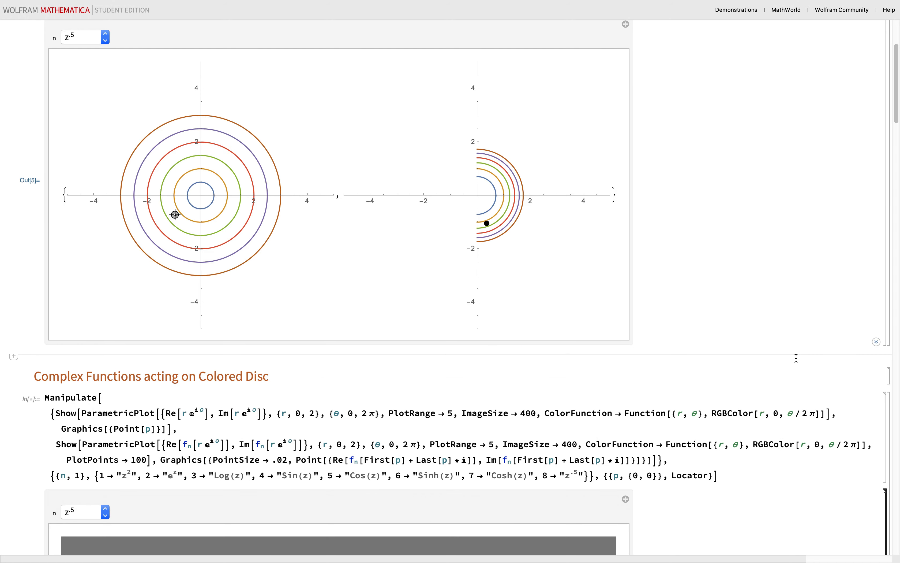
scroll(796, 357, "up", 3)
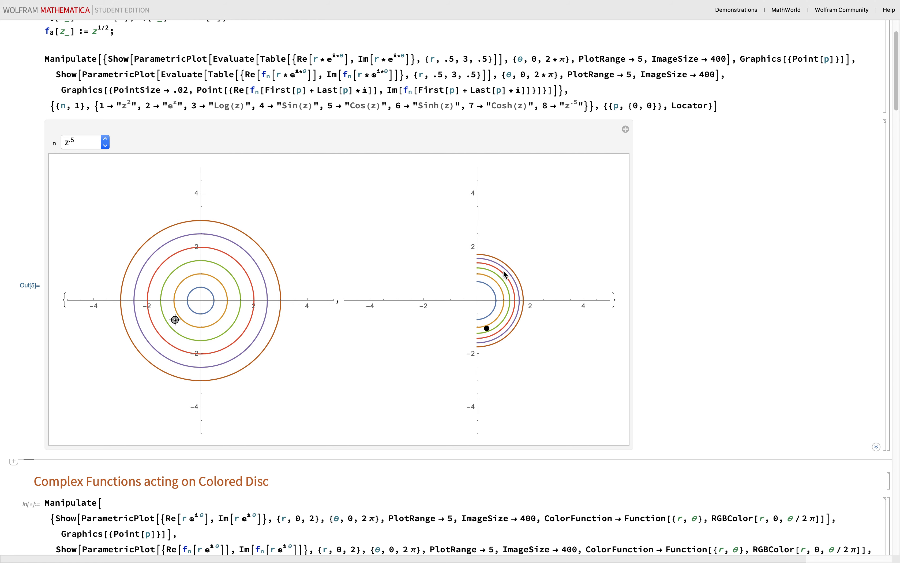
scroll(503, 270, "down", 5)
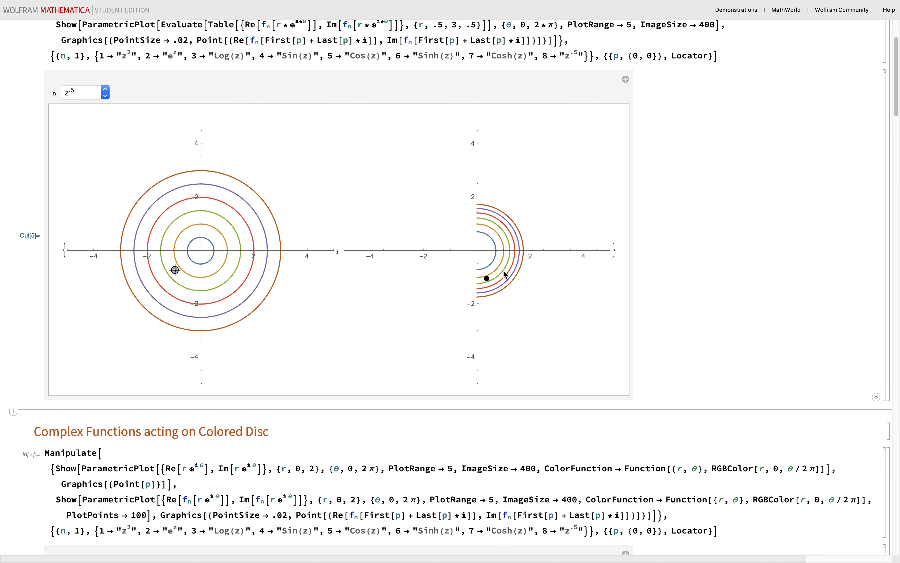
scroll(505, 274, "down", 6)
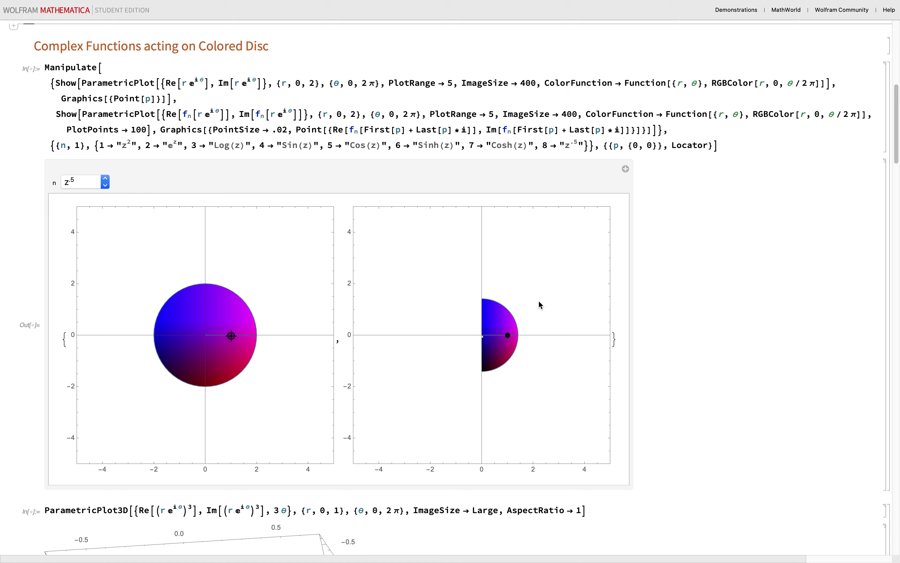
left_click(108, 188)
left_click(79, 87)
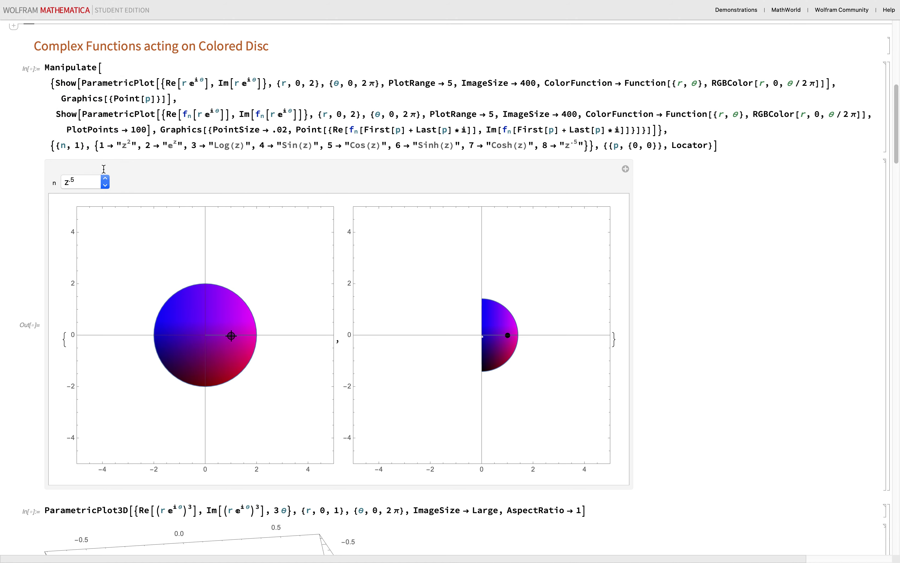
- View the colored disc mapped by e^z and by Log(z)
left_click(107, 187)
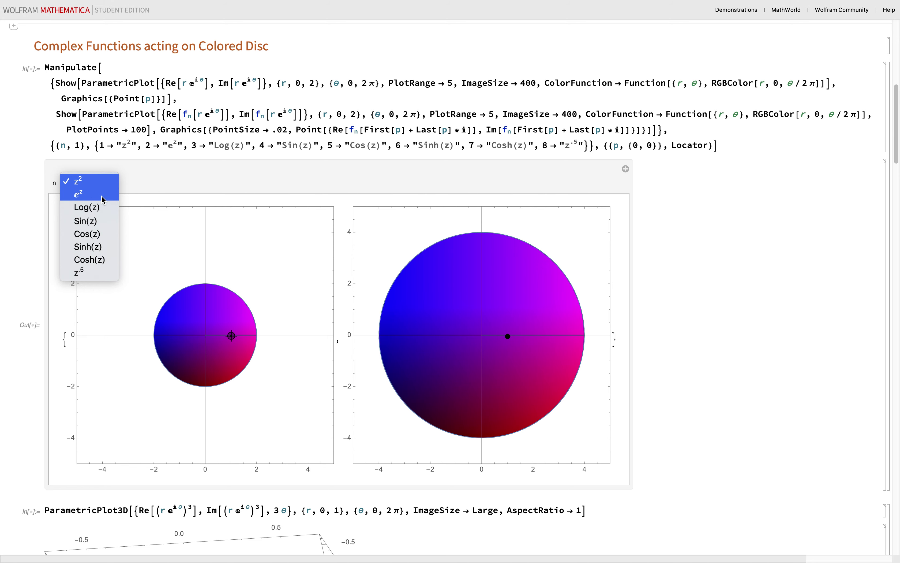
left_click(101, 195)
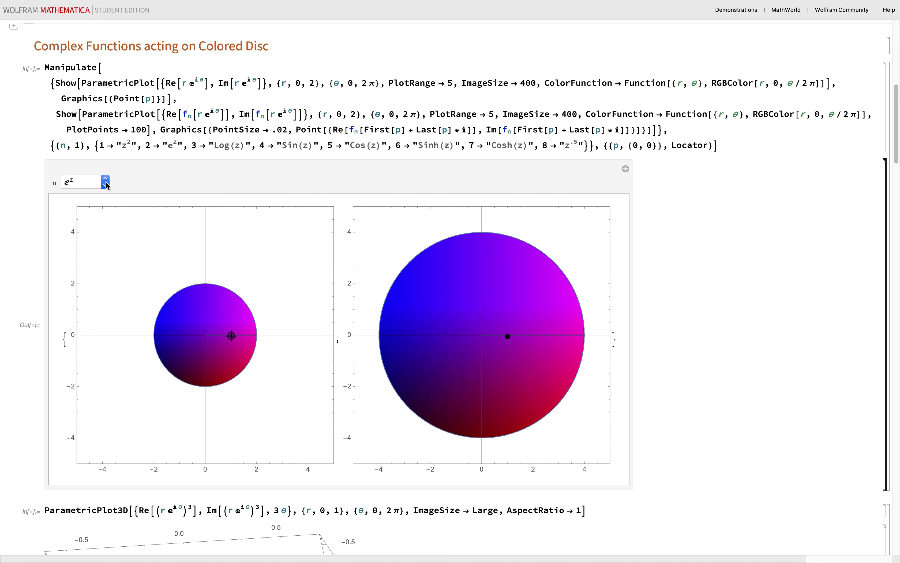
left_click(105, 184)
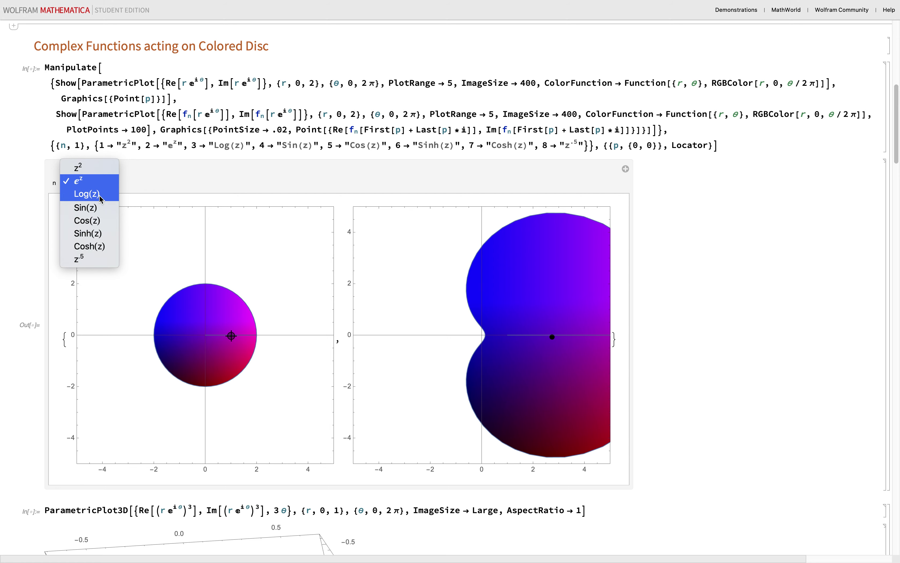
left_click(99, 195)
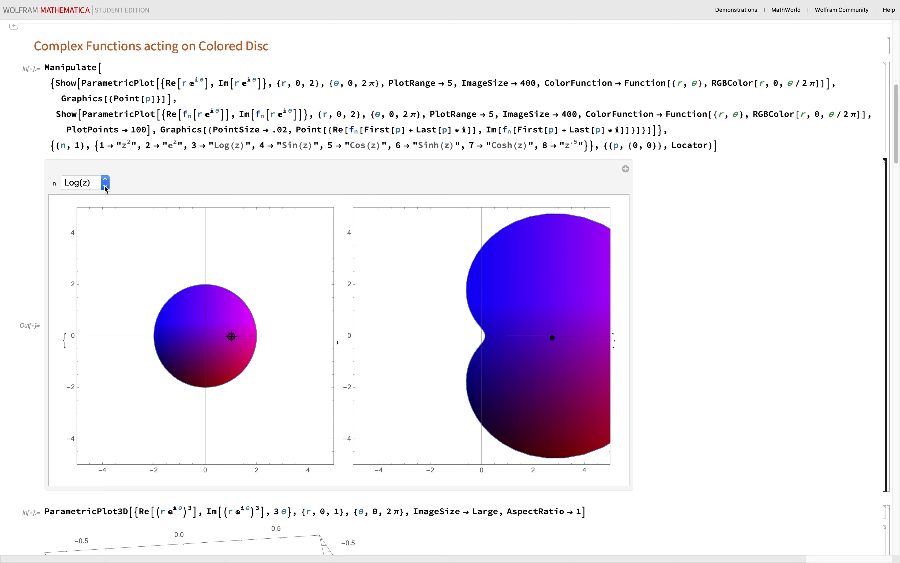
- View the colored disc mapped by Sin(z) and by Cos(z)
left_click(106, 185)
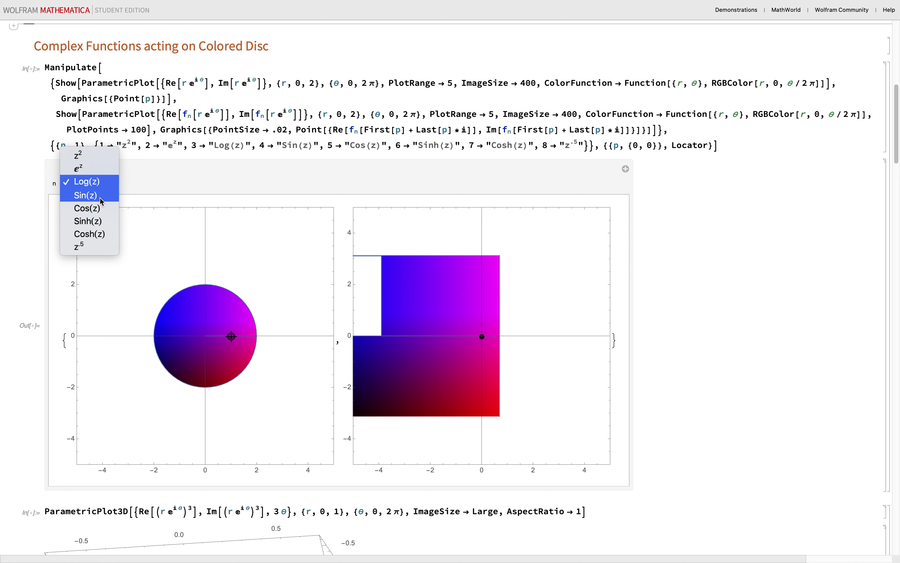
left_click(99, 195)
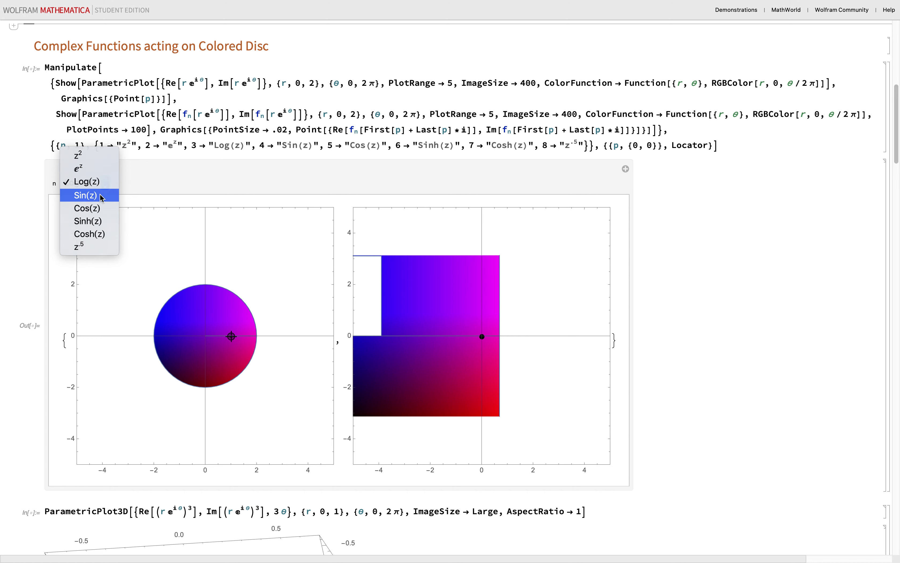
left_click(106, 188)
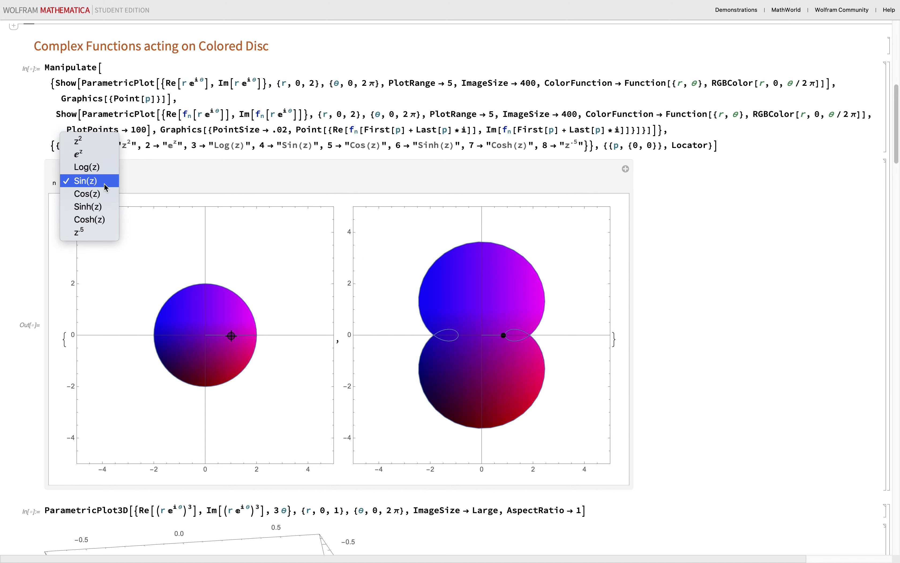
left_click(100, 193)
- Set the colored disc's function n to Sinh(z) to view its image
left_click(105, 186)
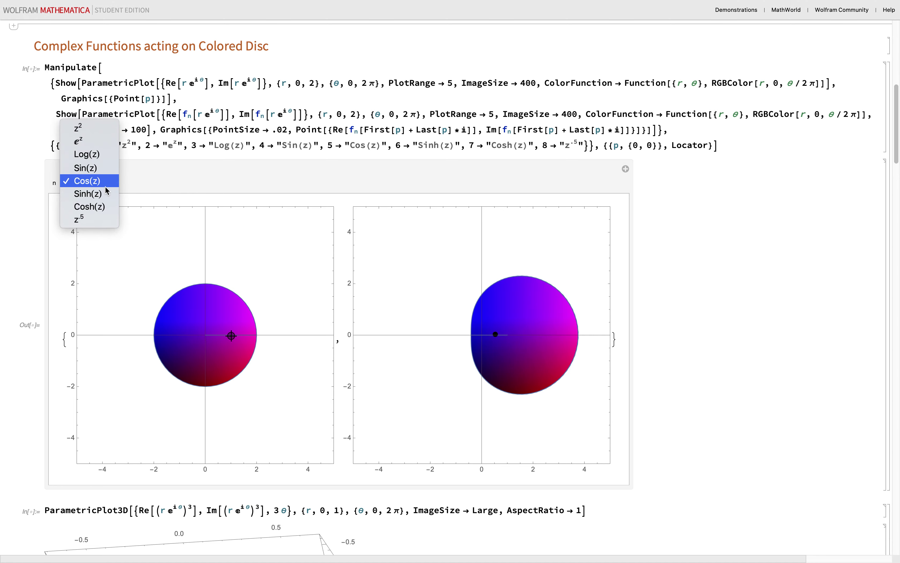
left_click(100, 194)
left_click(105, 185)
left_click(101, 182)
left_click(101, 184)
left_click(100, 180)
left_click(98, 188)
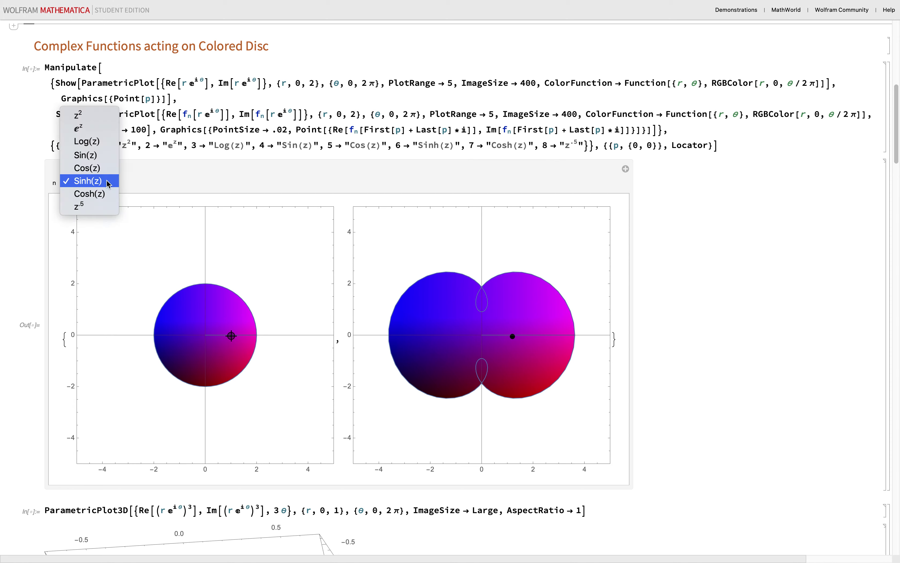
- Show the colored disc under Cosh(z), and finish with the function set to z^.5
left_click(95, 193)
left_click(106, 184)
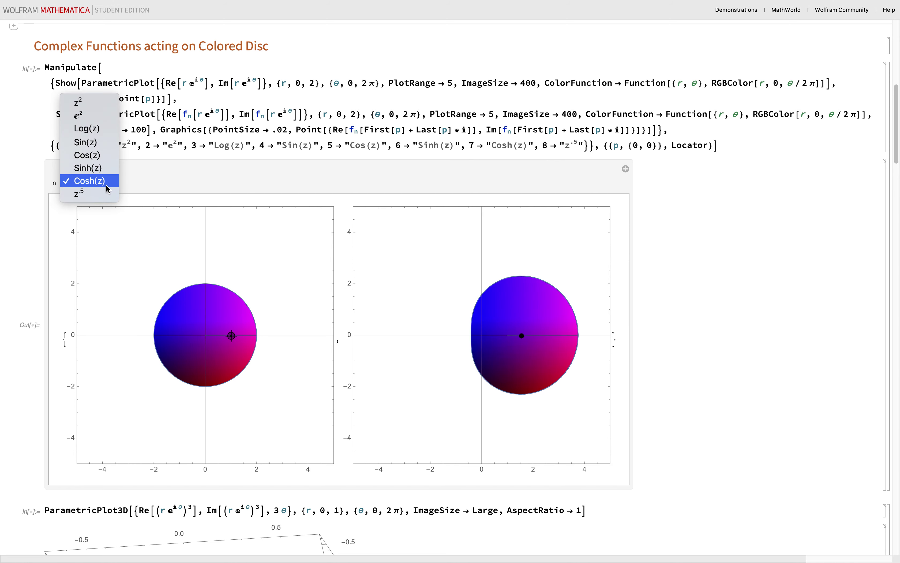
left_click(100, 195)
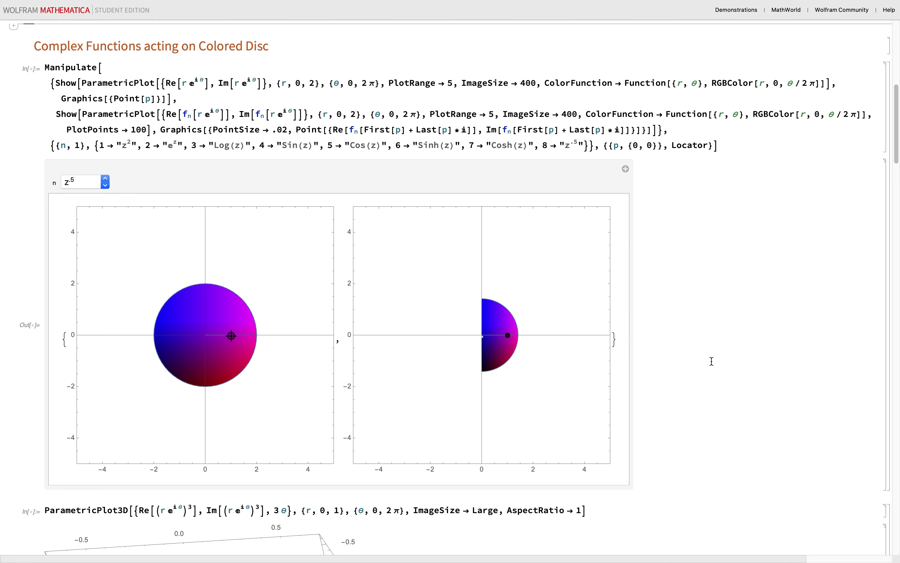
- In the Complex Functions acting on Lines through the Origin section, set the function n to z^2
scroll(712, 361, "down", 5)
scroll(709, 362, "down", 5)
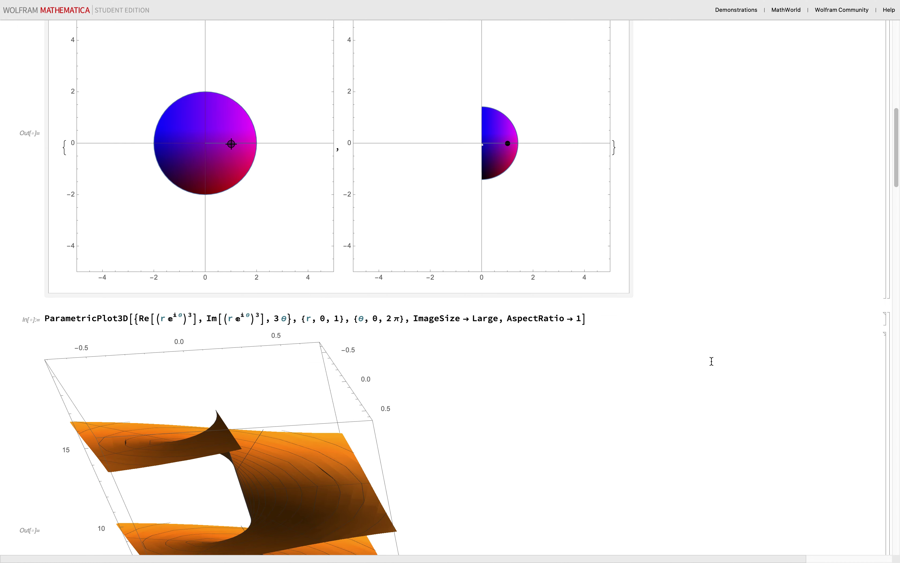
scroll(518, 284, "down", 10)
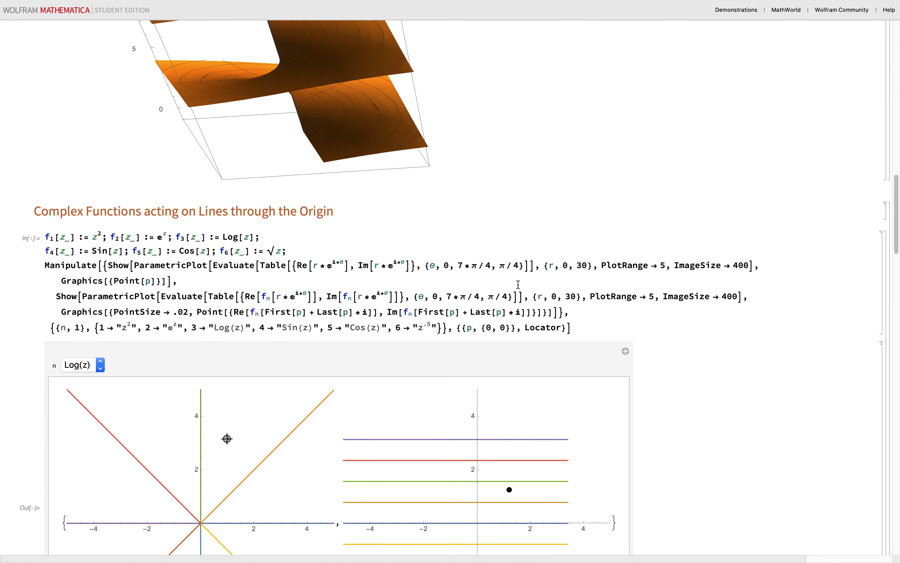
scroll(519, 284, "down", 4)
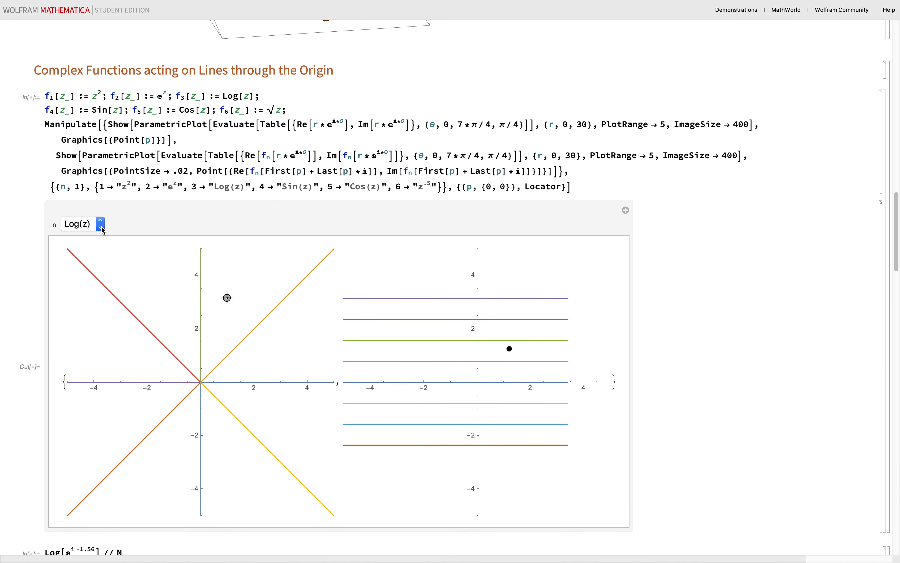
left_click(101, 226)
left_click(96, 197)
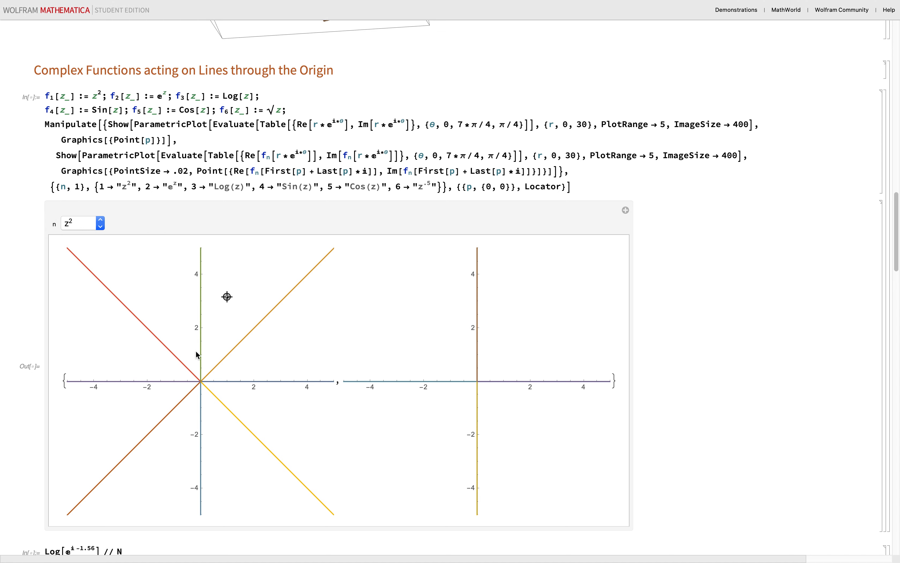
- Set the function acting on the lines through the origin to e^z
left_click(100, 224)
left_click(100, 223)
left_click(103, 223)
left_click(106, 235)
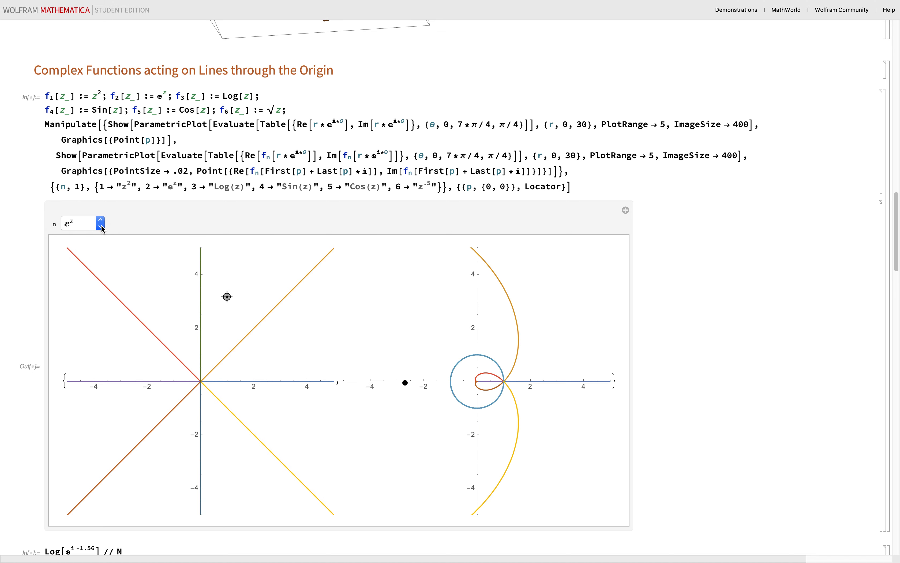
- Show the lines through the origin under Log(z), and set the function to Sin(z)
left_click(101, 225)
left_click(93, 242)
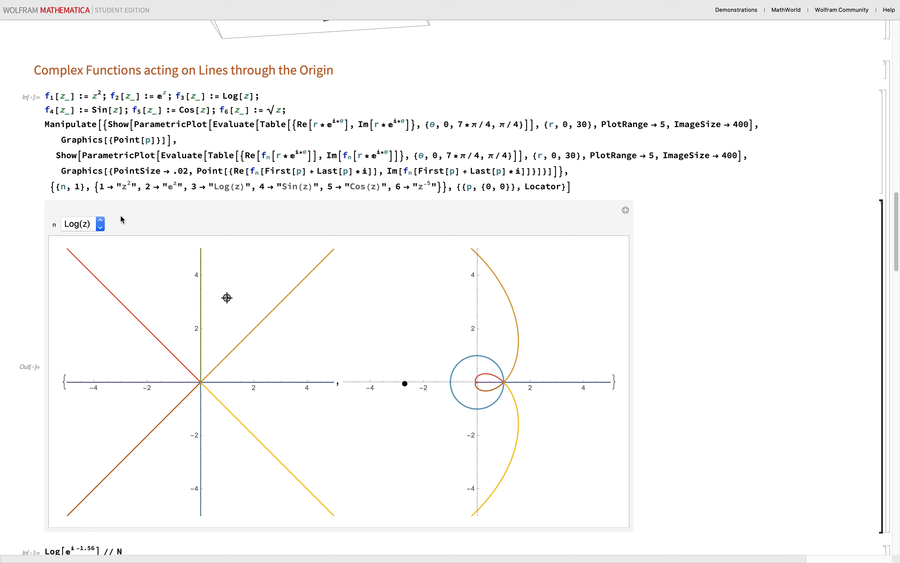
left_click(97, 226)
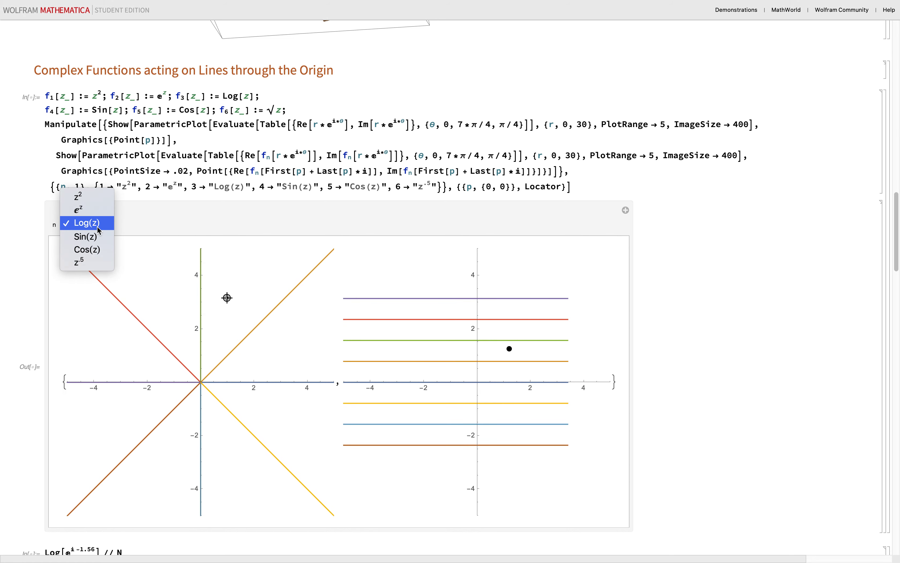
left_click(97, 234)
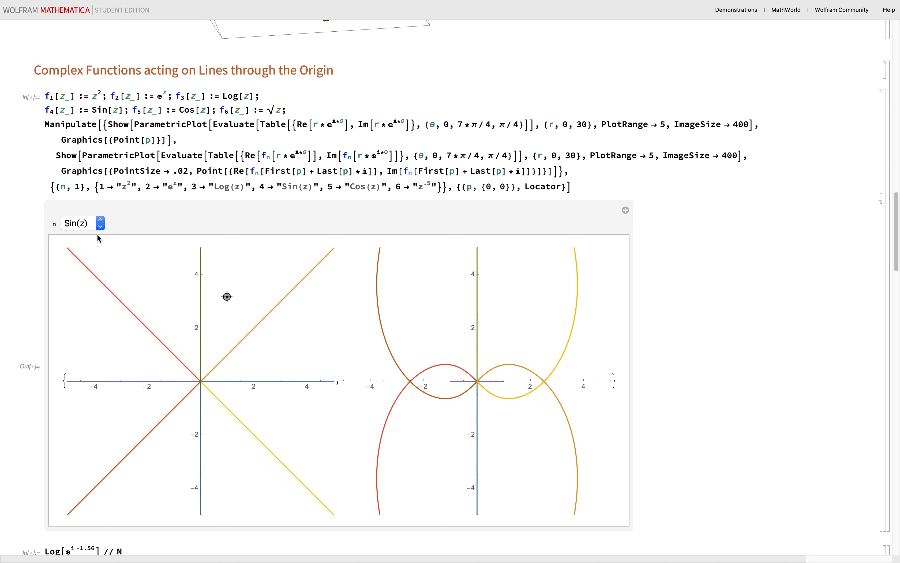
- Show the lines through the origin under Cos(z), and set the function to z^.5
left_click(100, 225)
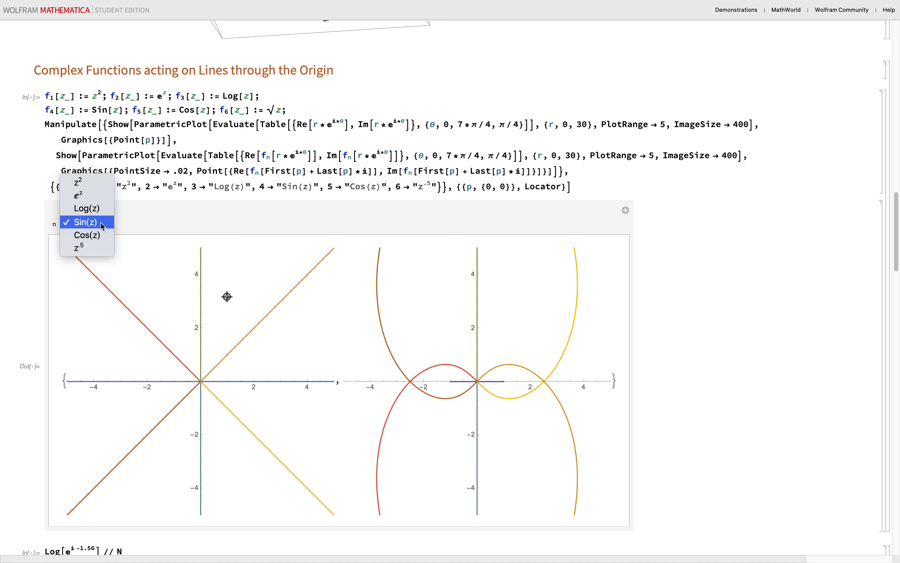
left_click(98, 240)
left_click(101, 225)
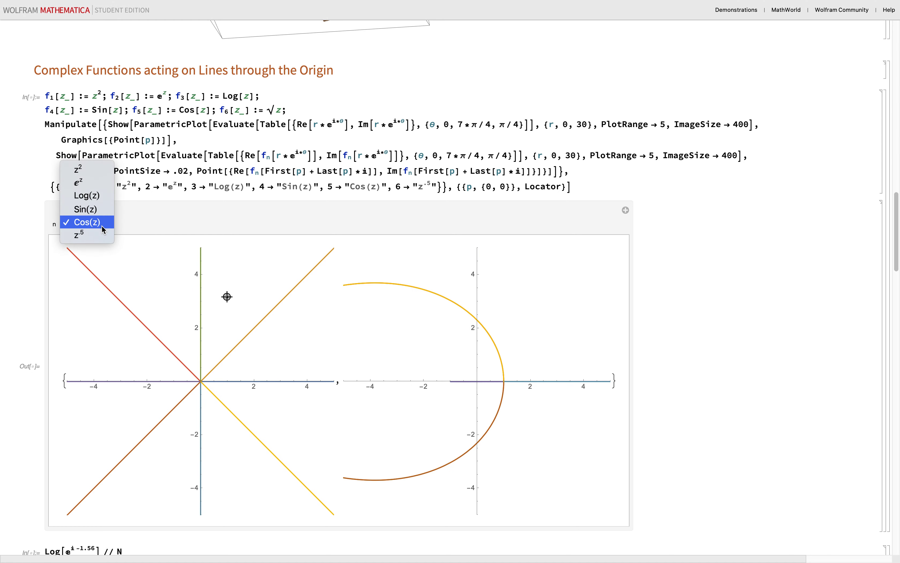
left_click(100, 239)
- Evaluate the Unit Circle to Half Plane Manipulate cell and move its locator slightly off the centre of the concentric circles
scroll(493, 436, "down", 6)
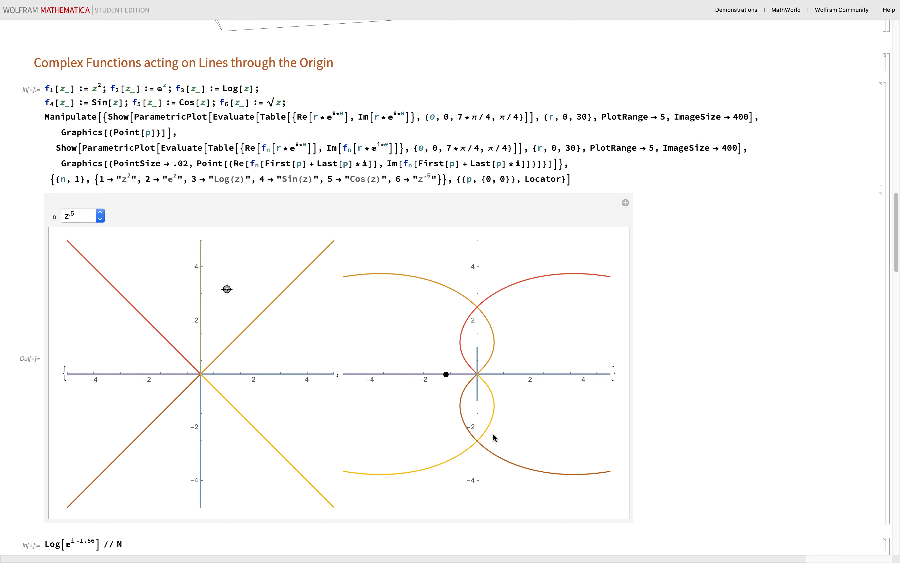
scroll(495, 437, "down", 3)
scroll(495, 438, "down", 4)
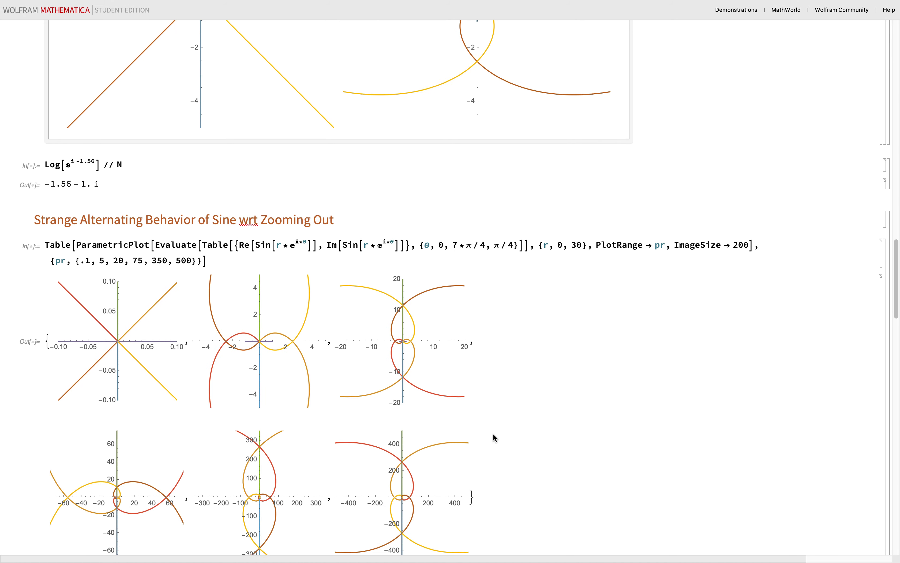
scroll(493, 434, "down", 1)
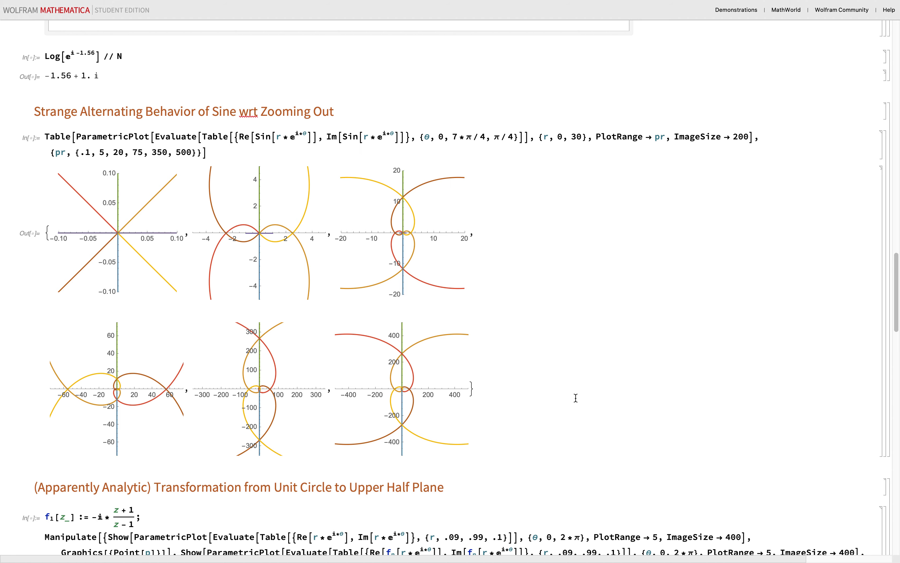
scroll(575, 398, "down", 7)
scroll(576, 398, "down", 2)
scroll(344, 269, "down", 2)
left_click(168, 252)
left_click(167, 252)
left_click(217, 201)
key("shift+Return")
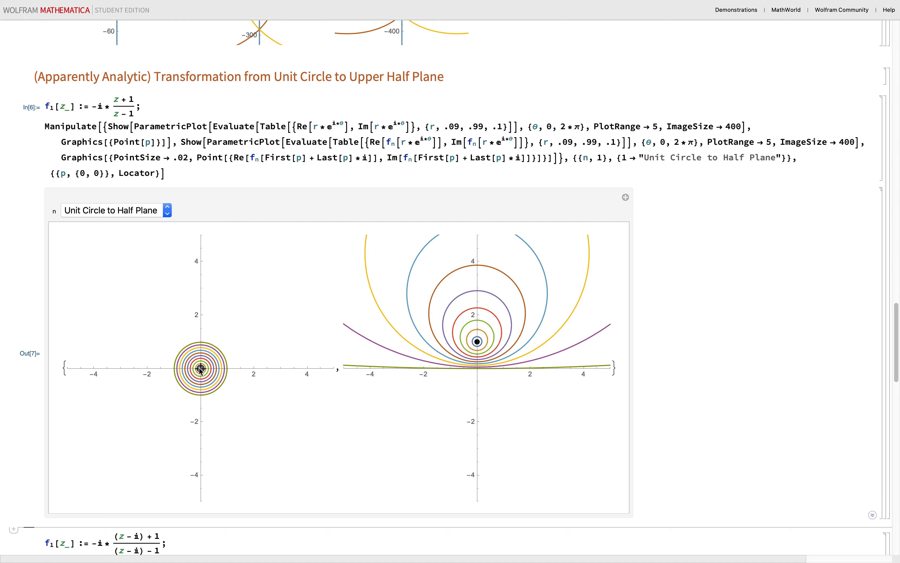
mouse_move(201, 369)
left_mouse_down()
mouse_move(213, 370)
mouse_move(211, 361)
mouse_move(185, 370)
mouse_move(209, 378)
left_mouse_up()
- Switch to the Transformations of Complex Contour Integrals notebook and highlight the Path Absorption and Function Absorption equations in turn
key("ctrl+Right")
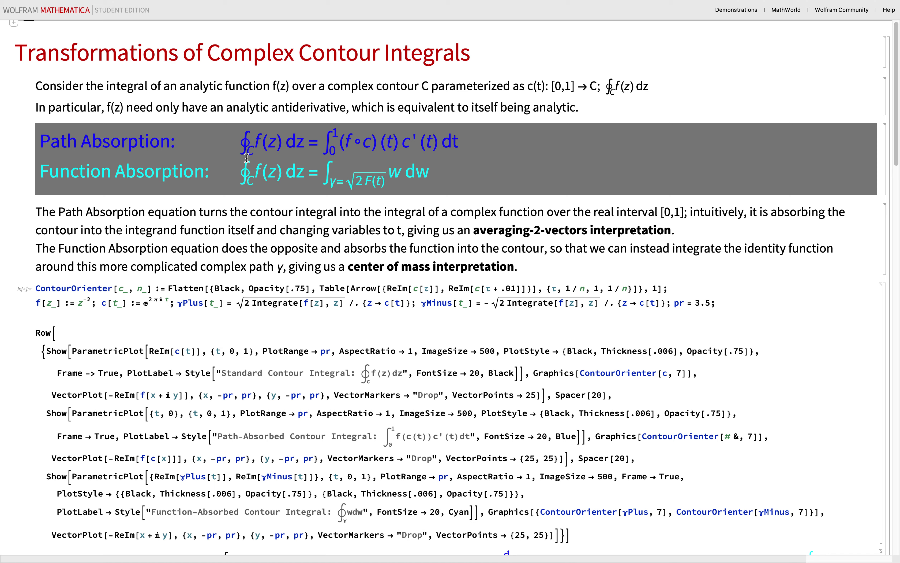
left_click_drag(501, 143, 341, 143)
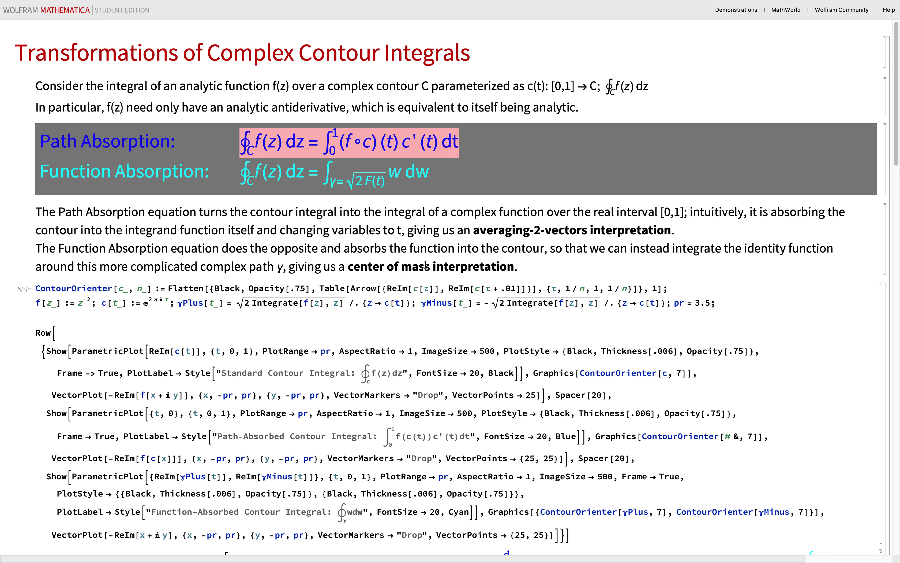
left_click(390, 244)
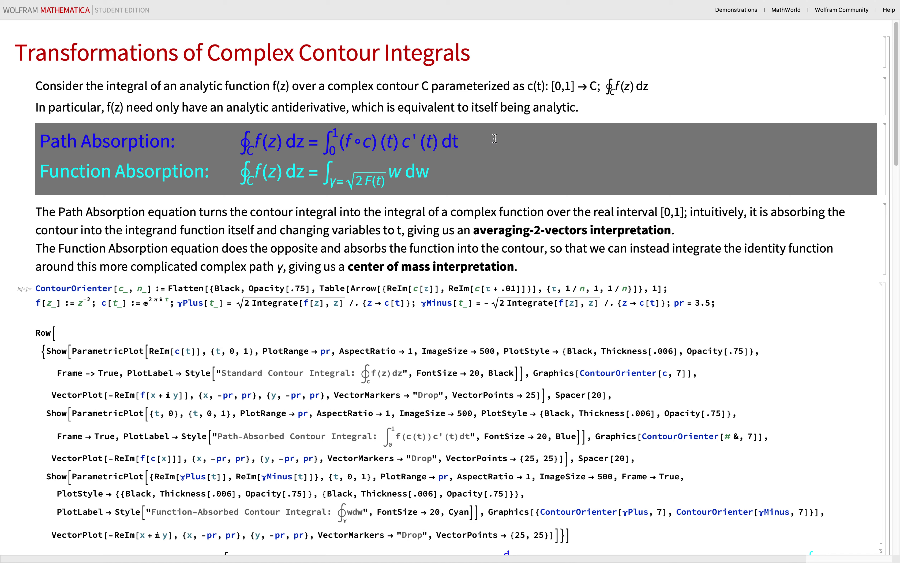
left_click(372, 143)
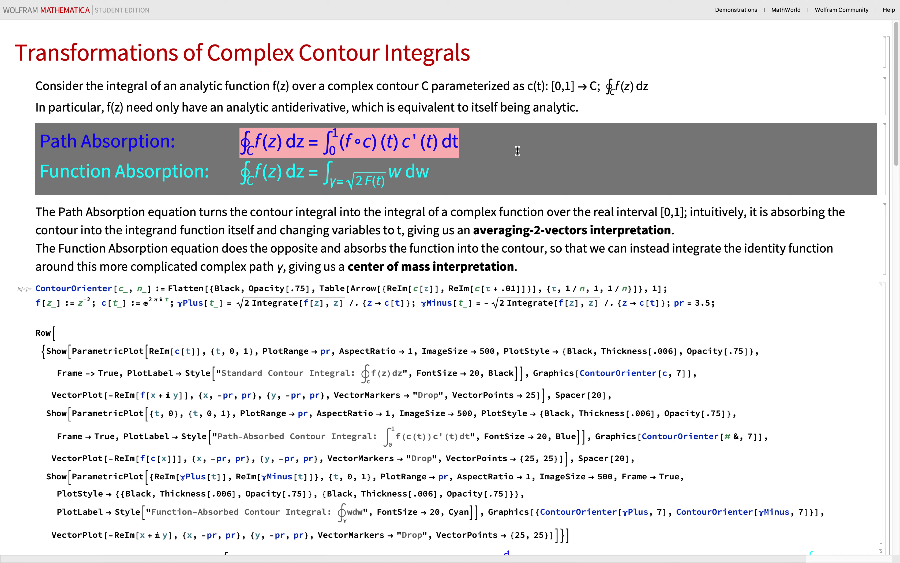
scroll(517, 150, "down", 2)
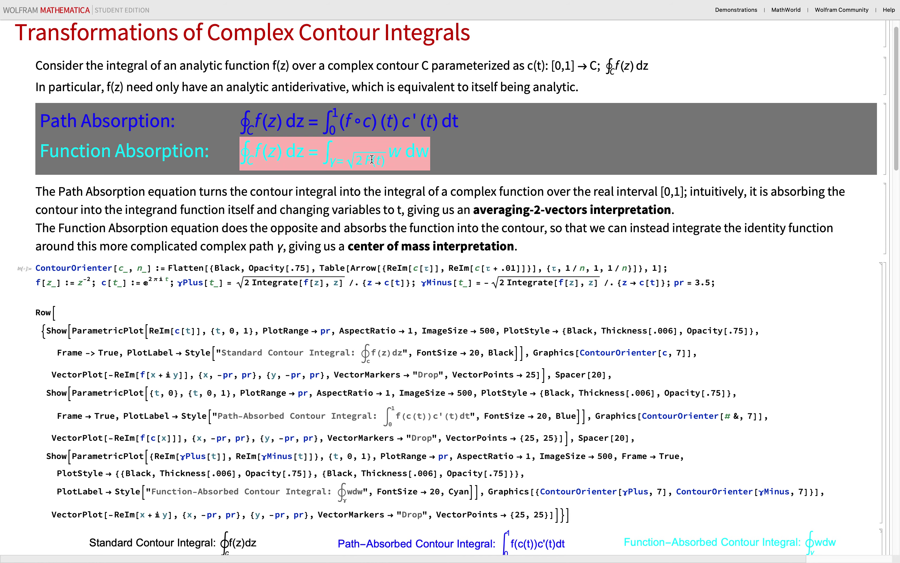
left_click(409, 215)
- Set f[z_] to z^2 in the three-plot contour integral cell and re-evaluate it
scroll(410, 215, "down", 10)
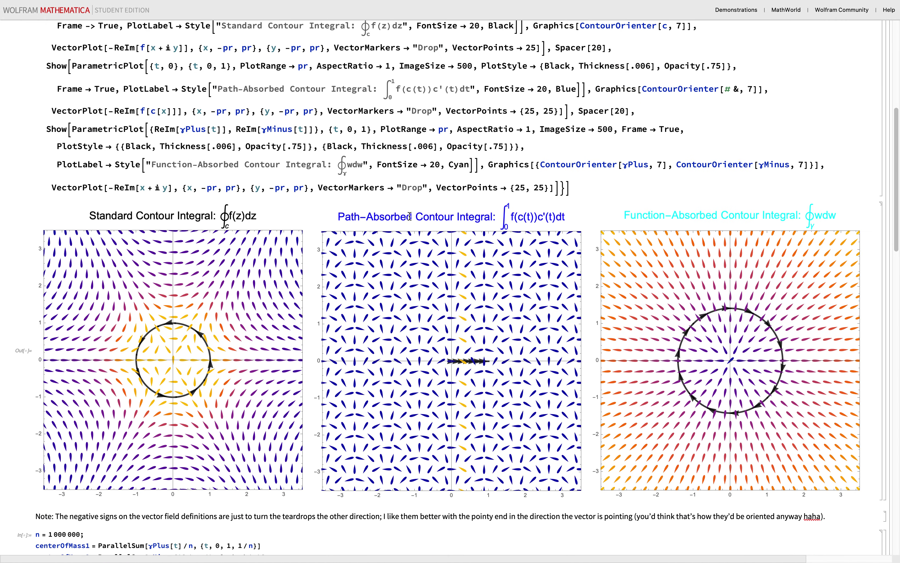
scroll(410, 216, "up", 5)
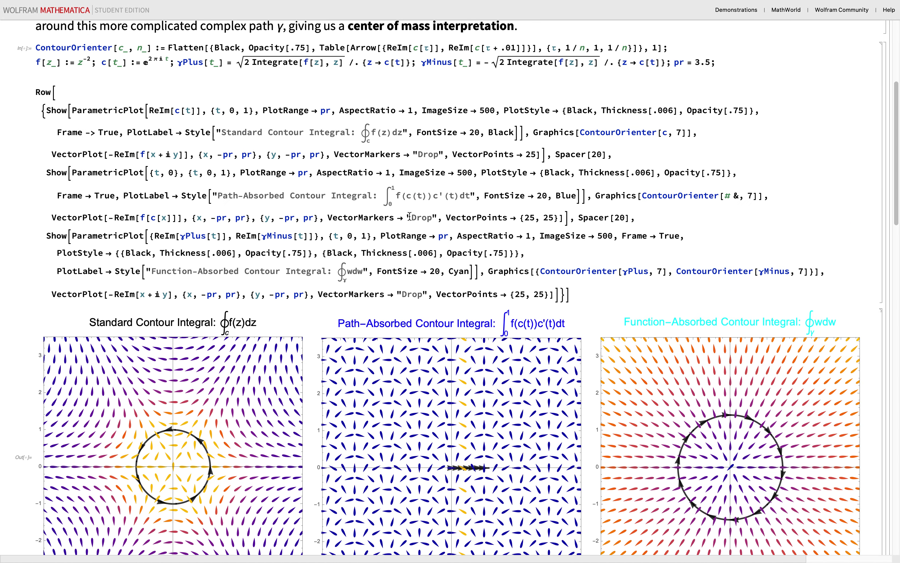
left_click(91, 122)
key("BackSpace")
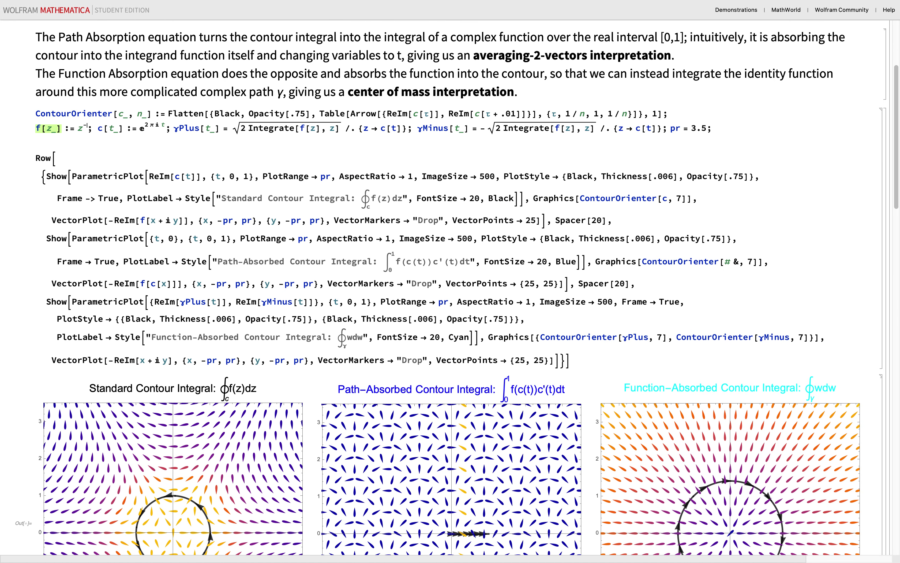
key("shift+Return")
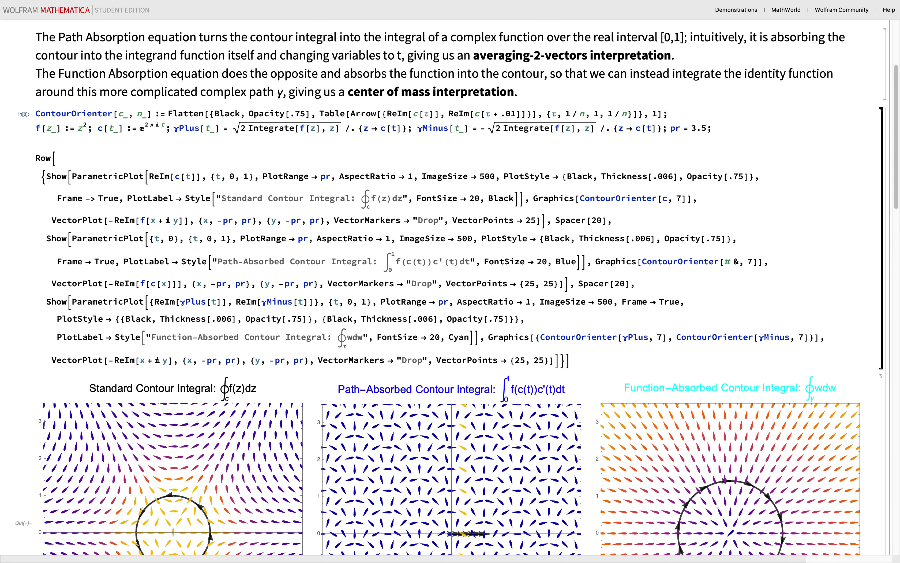
scroll(372, 281, "down", 5)
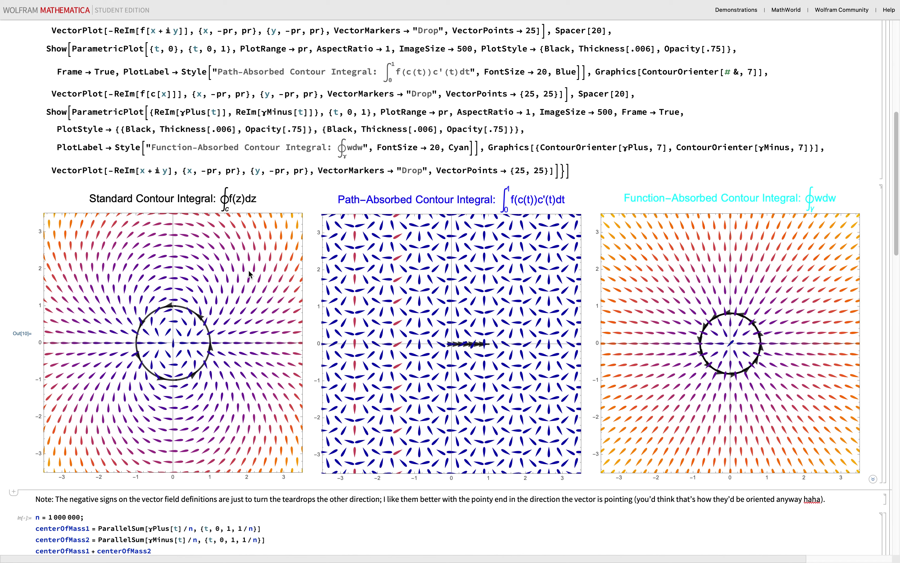
- Set f[z_] to z in the contour integral cell and re-evaluate the three plots
scroll(248, 273, "up", 5)
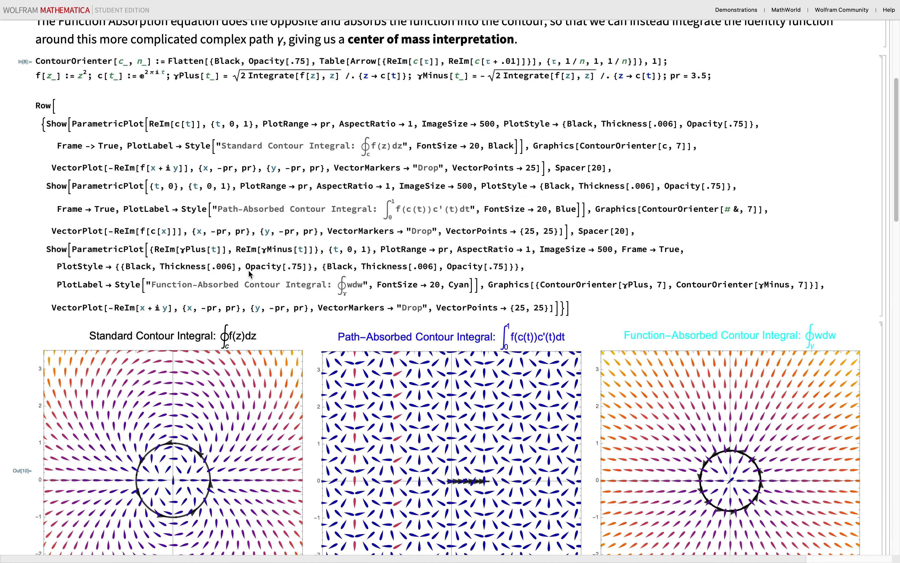
left_click(87, 73)
key("shift+Return")
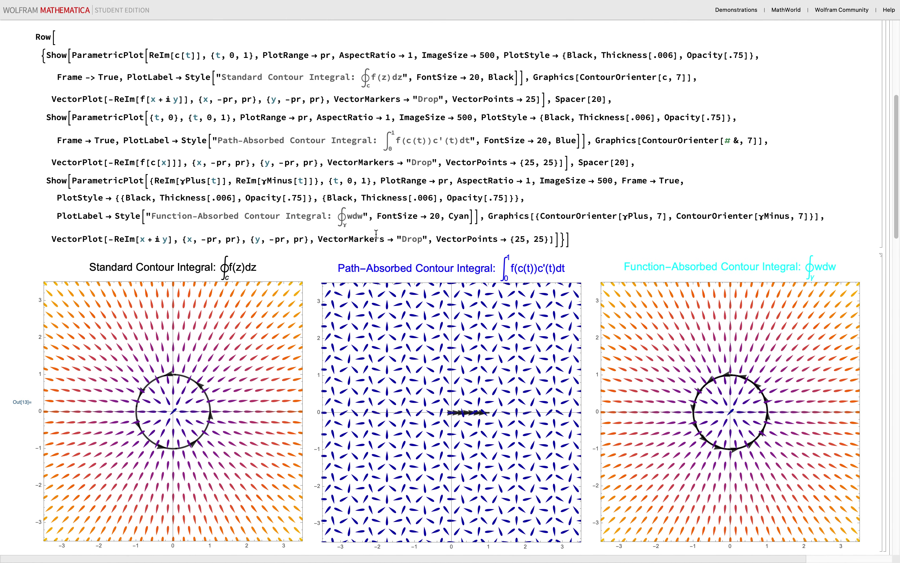
scroll(387, 267, "down", 3)
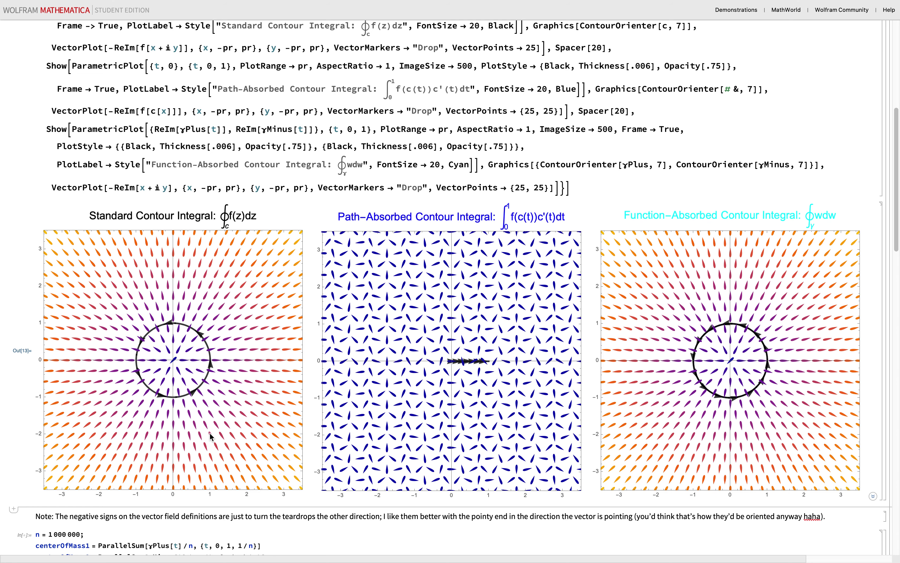
- Restore the exponent of f[z_] to 2 and re-evaluate the contour integral plots
scroll(209, 432, "up", 10)
double_click(86, 164)
type("2")
key("shift+Return")
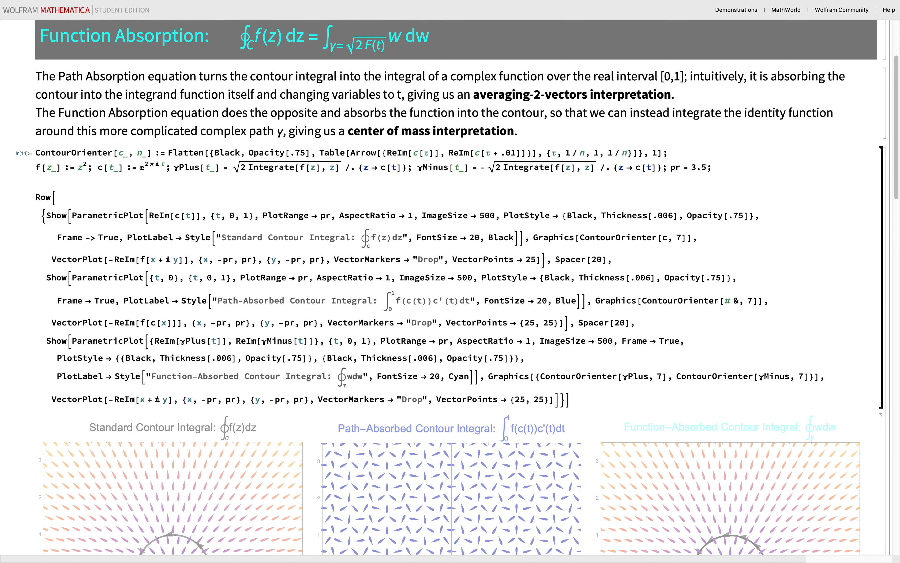
scroll(284, 227, "down", 5)
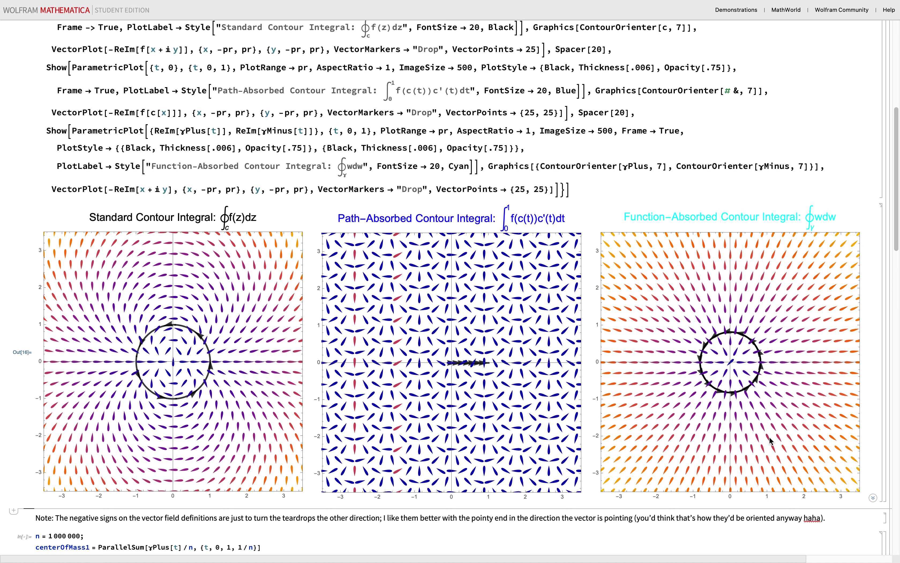
- Set f[z_] to z^3 in the contour integral cell and re-evaluate the plots
scroll(252, 112, "up", 5)
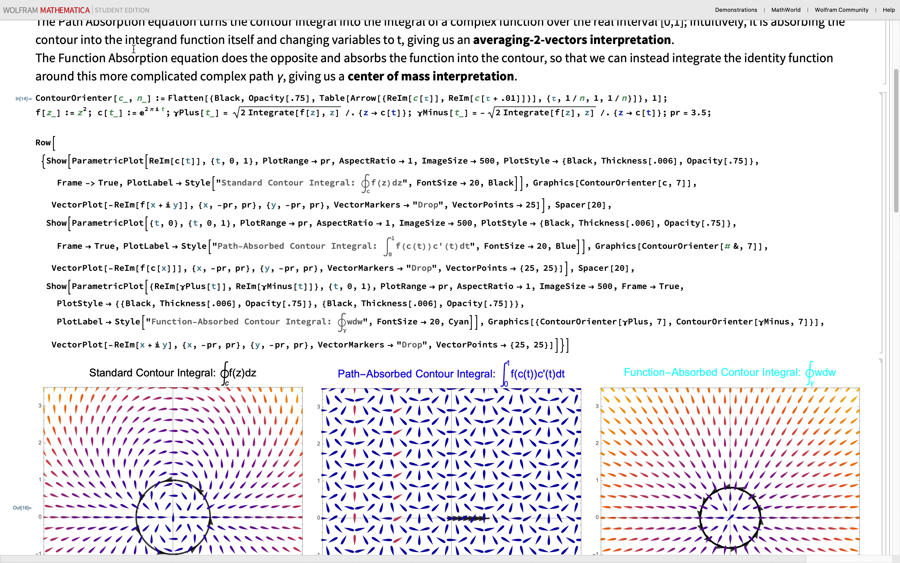
left_click(91, 114)
key("BackSpace")
type("3")
key("shift+Return")
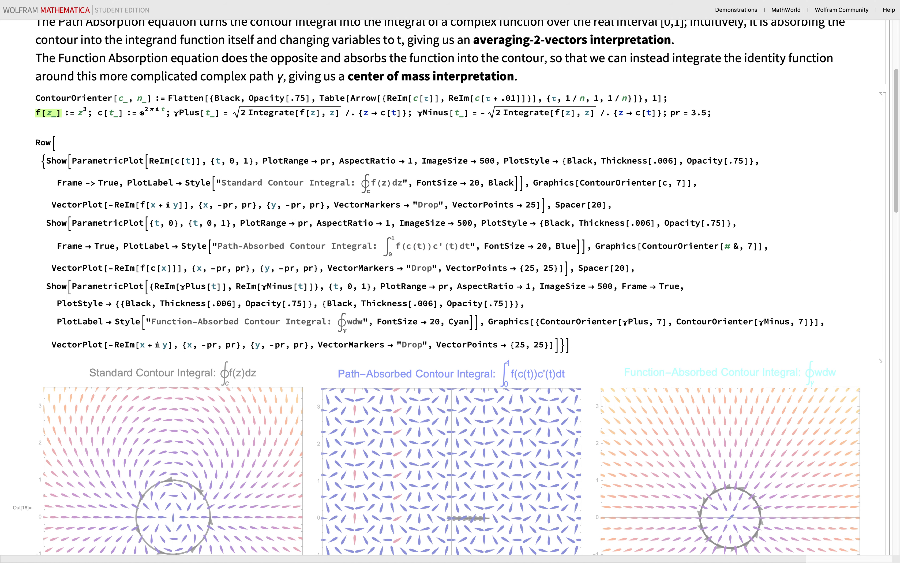
key("ctrl+slash")
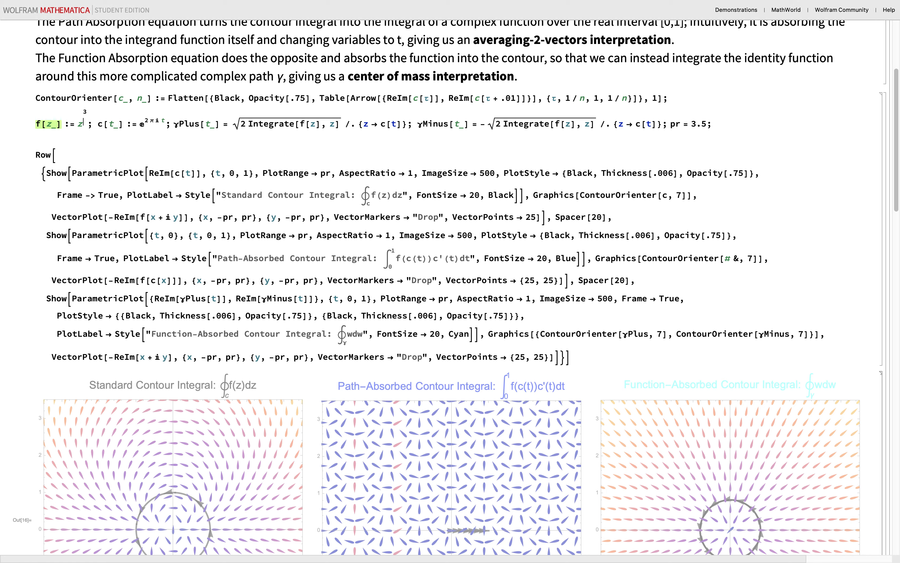
key("BackSpace")
key("shift+Return")
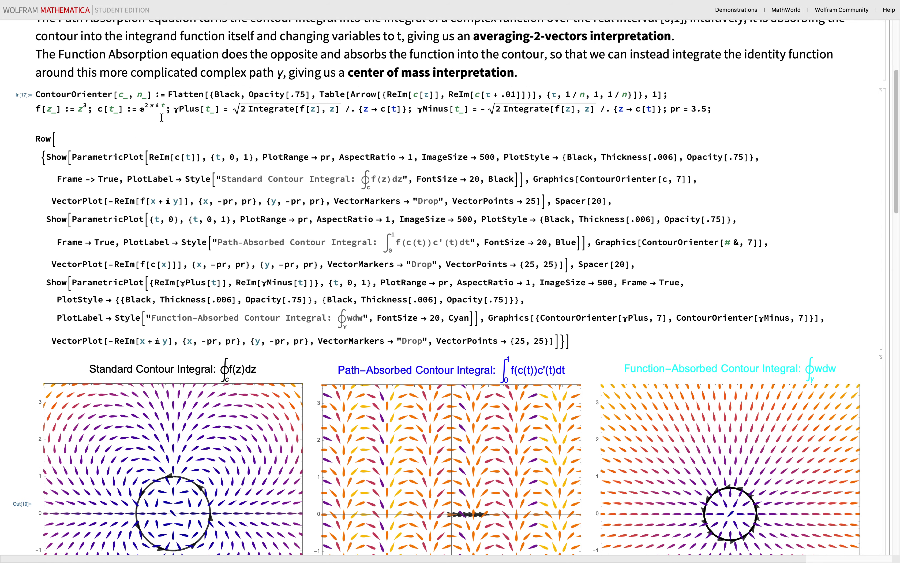
- Shift the contour by appending + 1 + i to the exponential in c[t_], and re-evaluate the contour integral plots
left_click(163, 107)
type("t")
key("shift+Return")
type("+1")
key("Escape")
type("ii")
key("Escape")
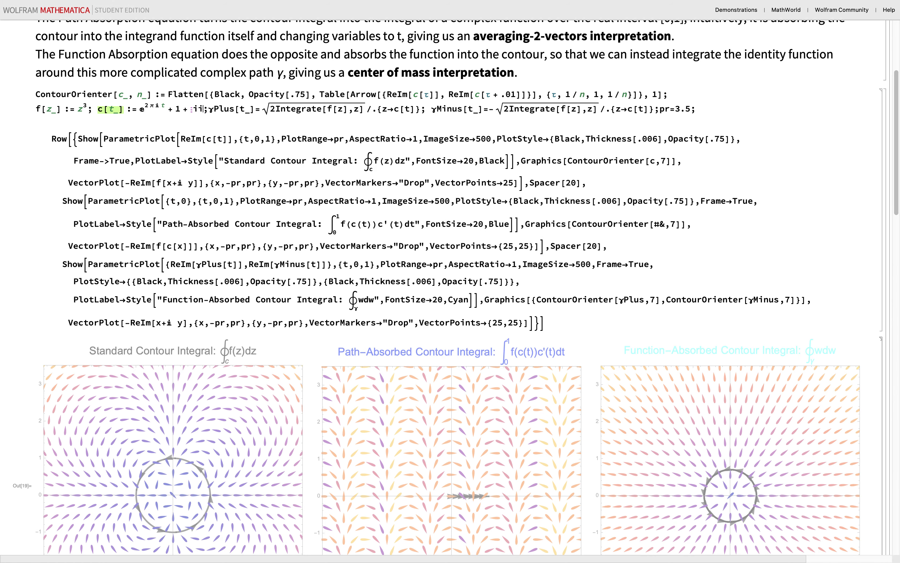
key("shift+Return")
- Examine the shifted-contour plots, the center-of-mass sums and the red and magenta contour plots for f2[z_] := 1/z
scroll(792, 376, "down", 5)
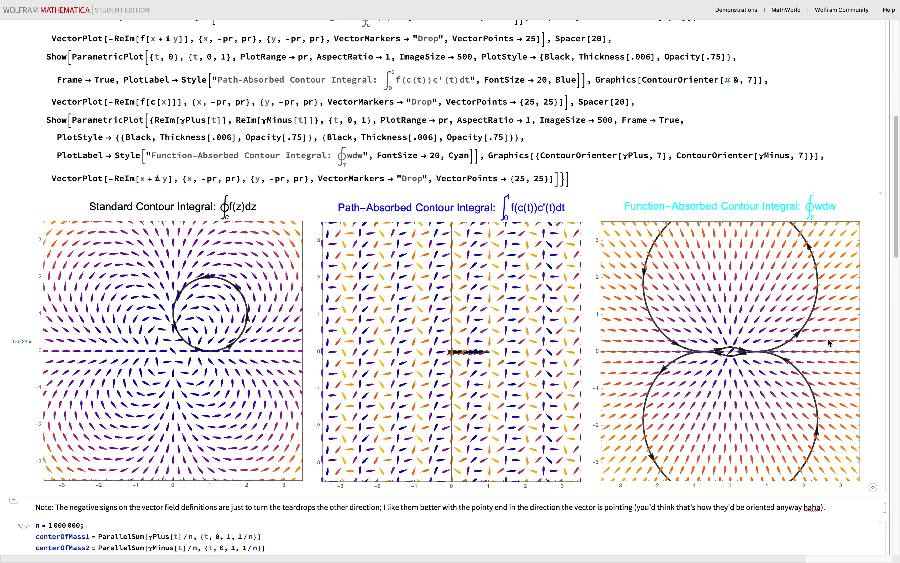
scroll(845, 243, "down", 10)
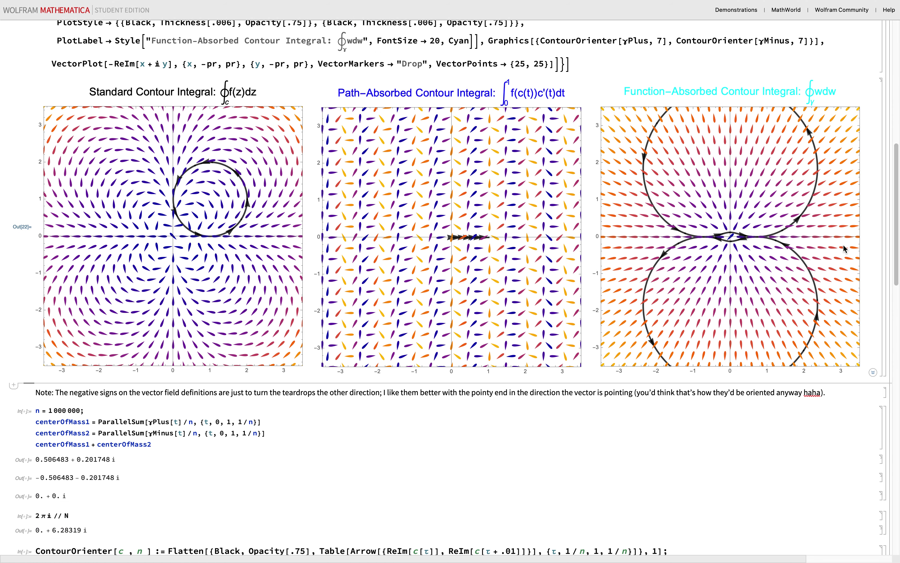
scroll(274, 305, "down", 8)
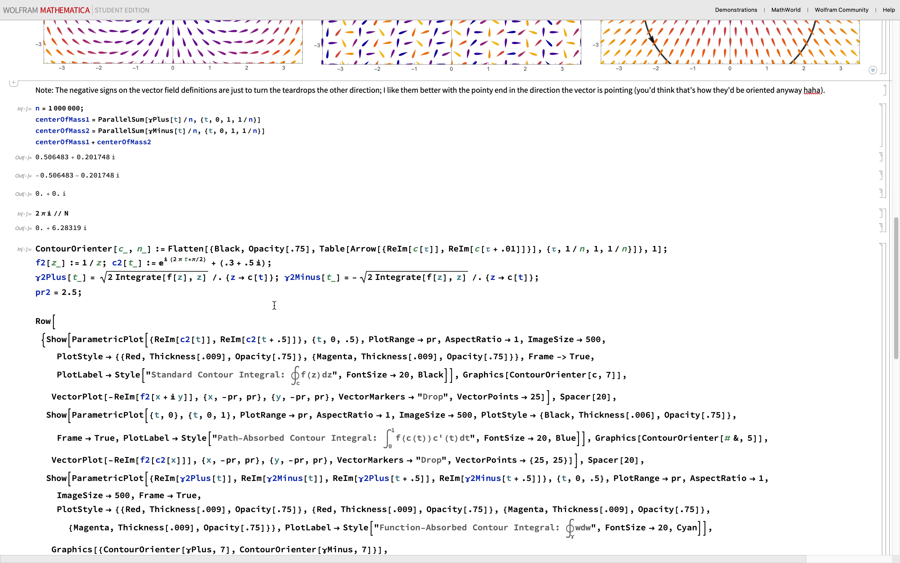
scroll(274, 305, "up", 8)
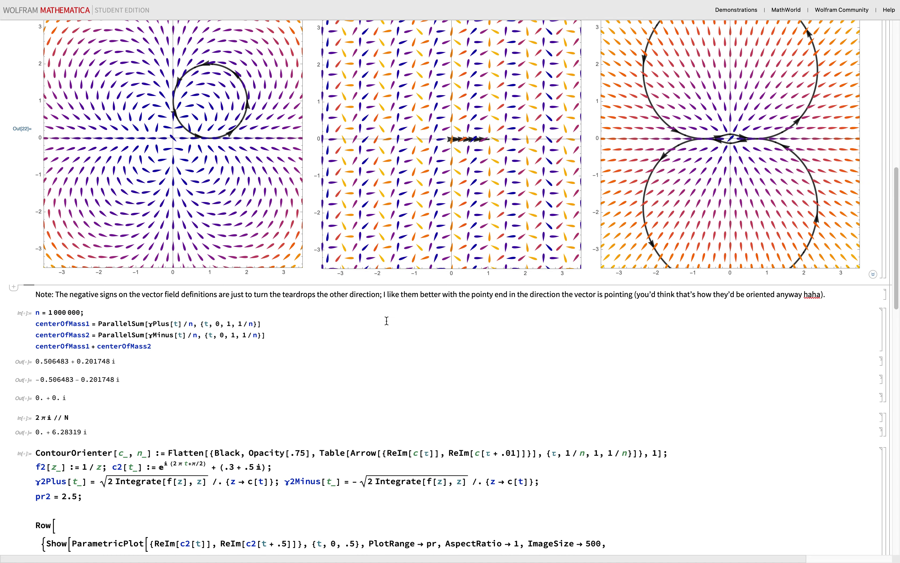
scroll(387, 320, "down", 11)
scroll(387, 320, "down", 12)
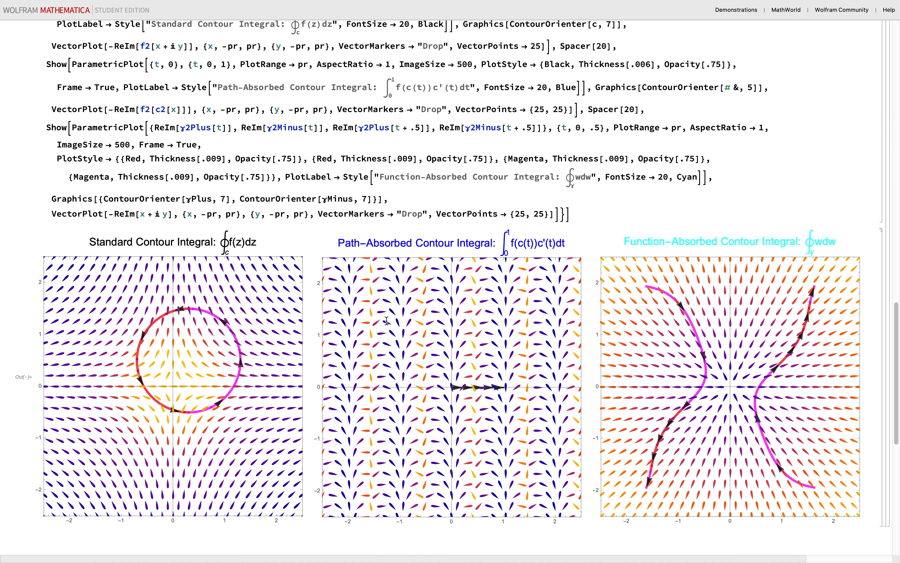
scroll(667, 221, "up", 20)
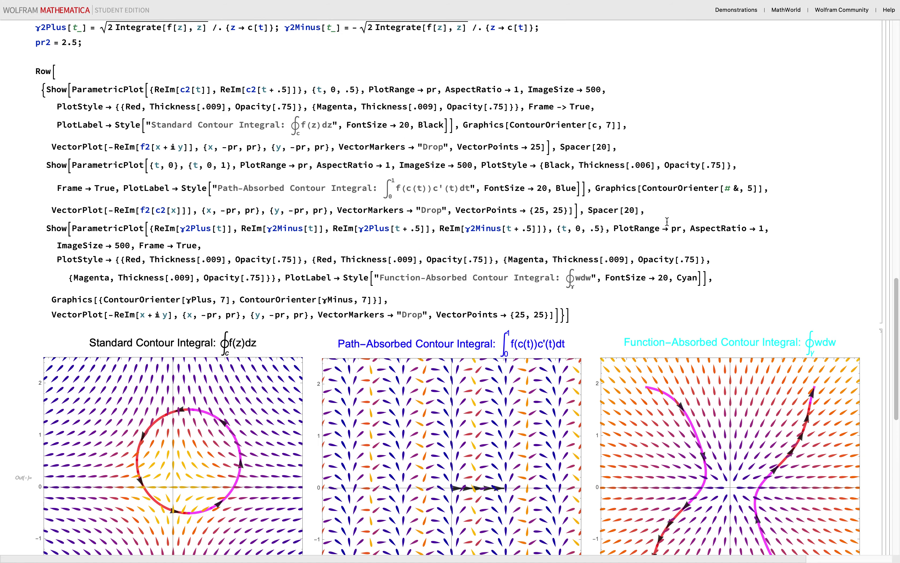
scroll(667, 222, "down", 5)
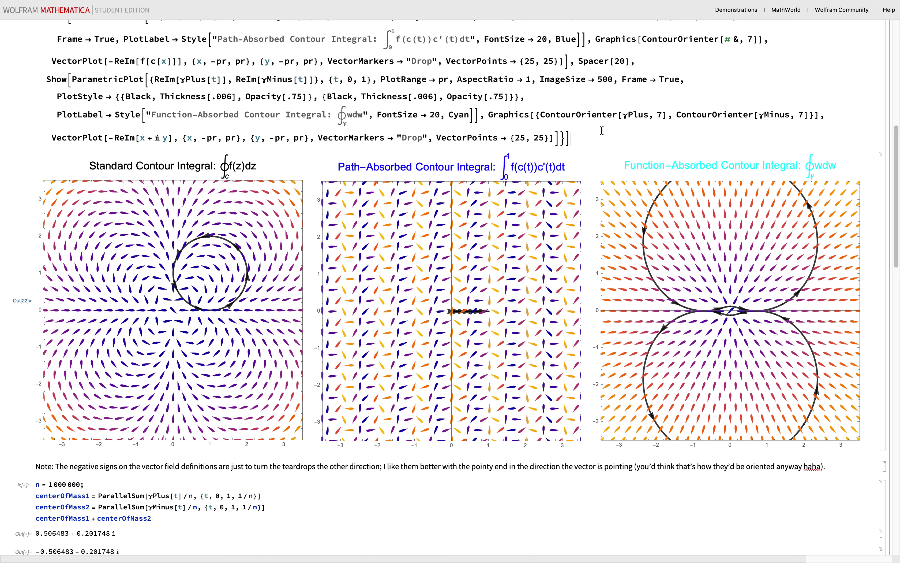
- Switch to the Fourier Decomposition of Complex Contours notebook and evaluate the nthCoeff definition, accepting automatic evaluation of the initialization cells
key("ctrl+Right")
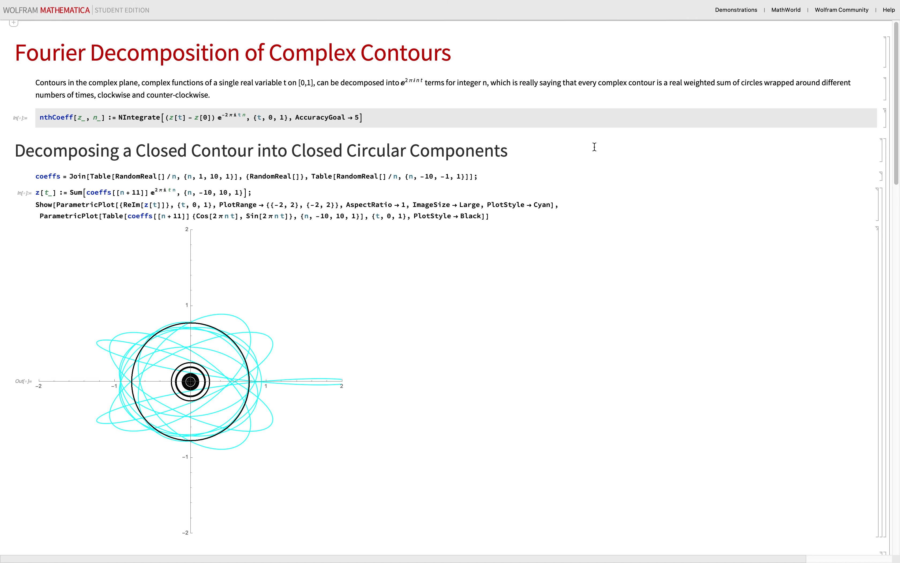
left_click(461, 115)
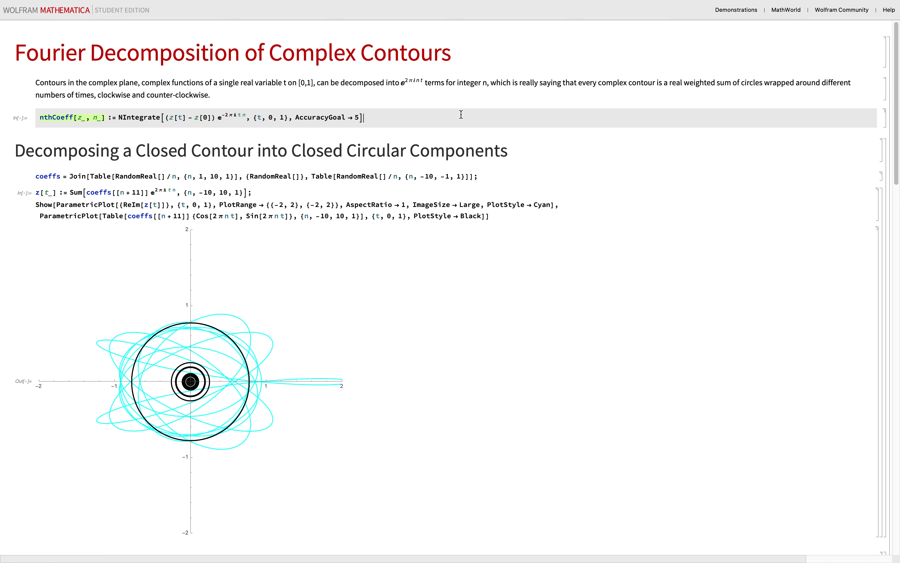
key("shift+Return")
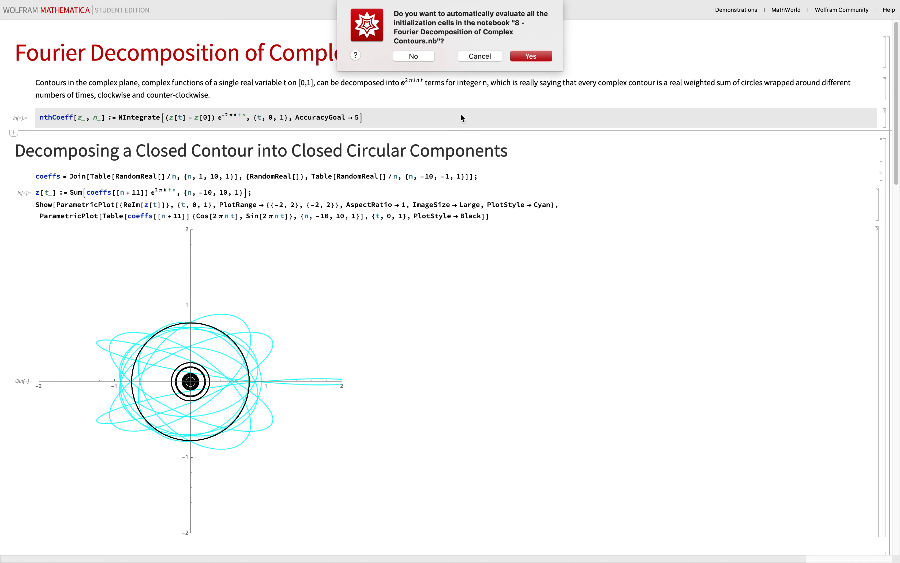
left_click(532, 55)
left_click(569, 199)
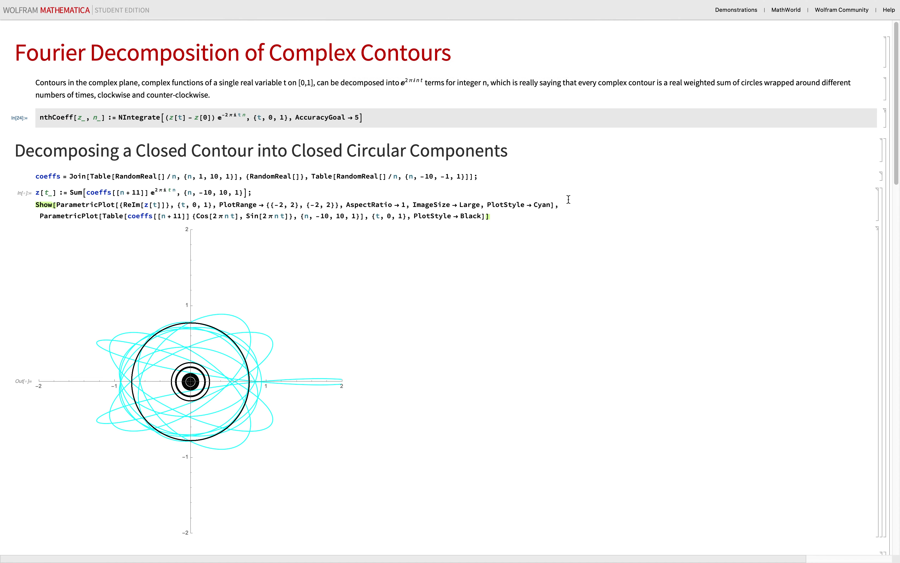
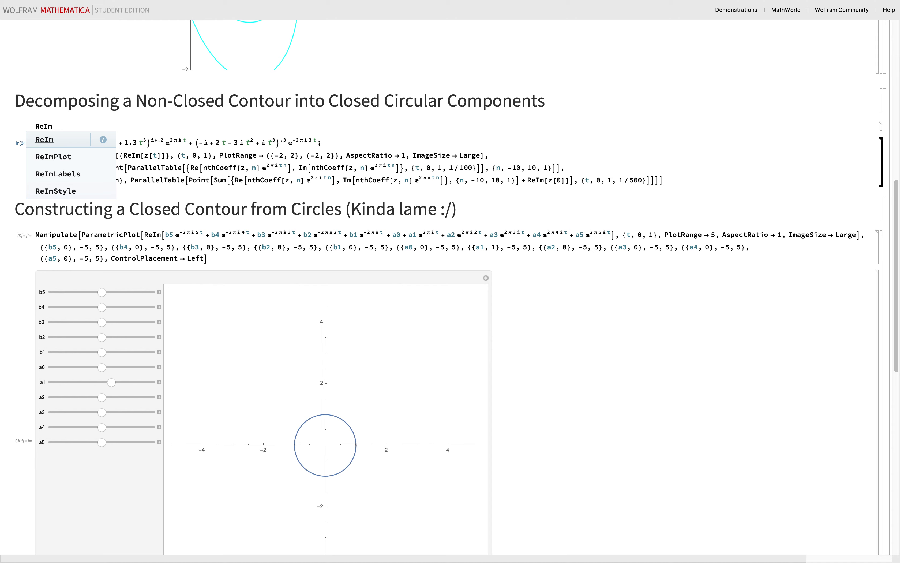
- Enter ReIm[2 + 3 i] in a new cell above the non-closed contour code
type("[2 + ")
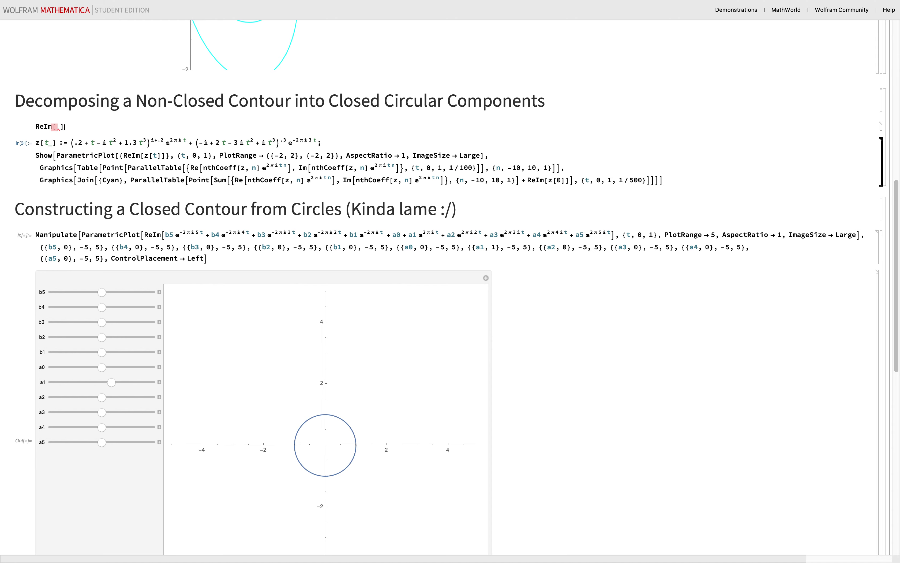
type("3")
key("Escape")
type("ii")
key("Escape")
left_click(260, 133)
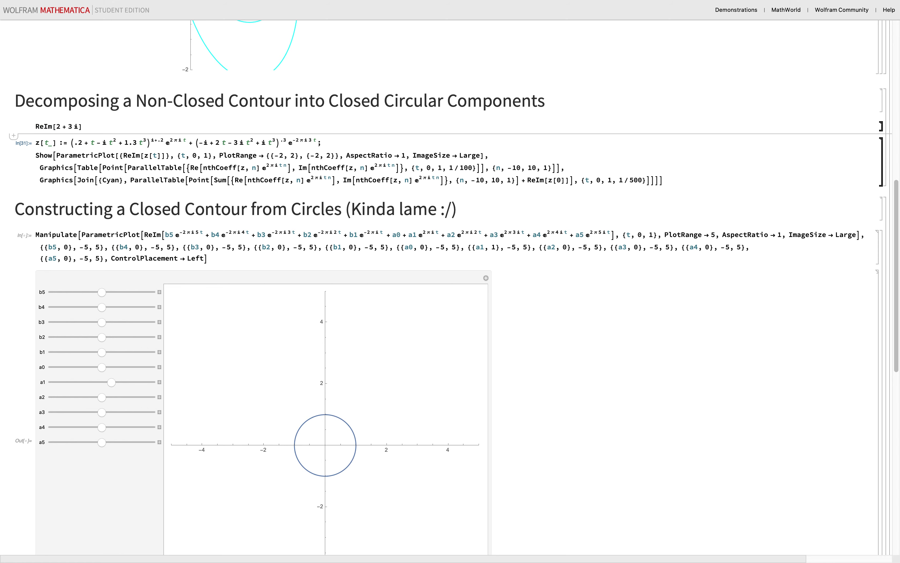
- Abort the running non-closed contour evaluation and evaluate the ReIm[2 + 3 i] cell
left_click(366, 167)
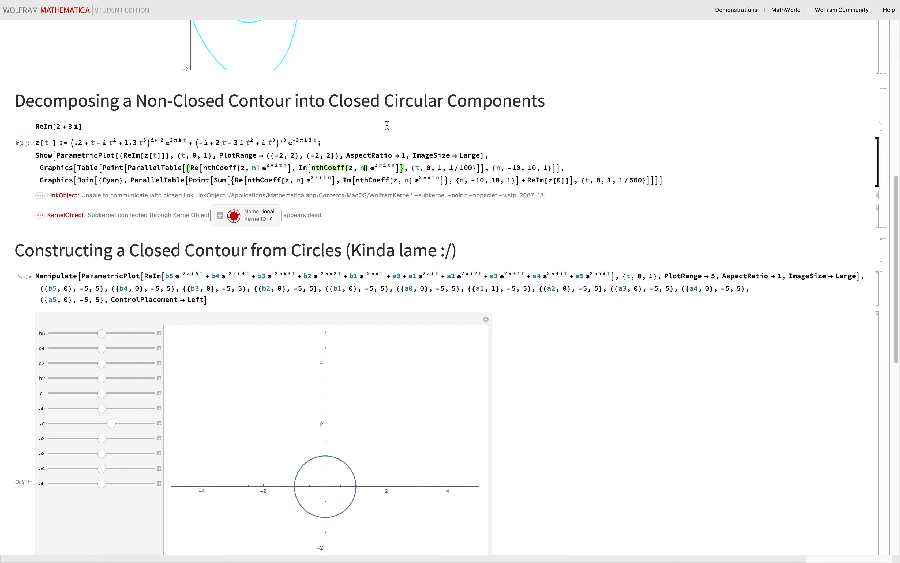
left_click(385, 123)
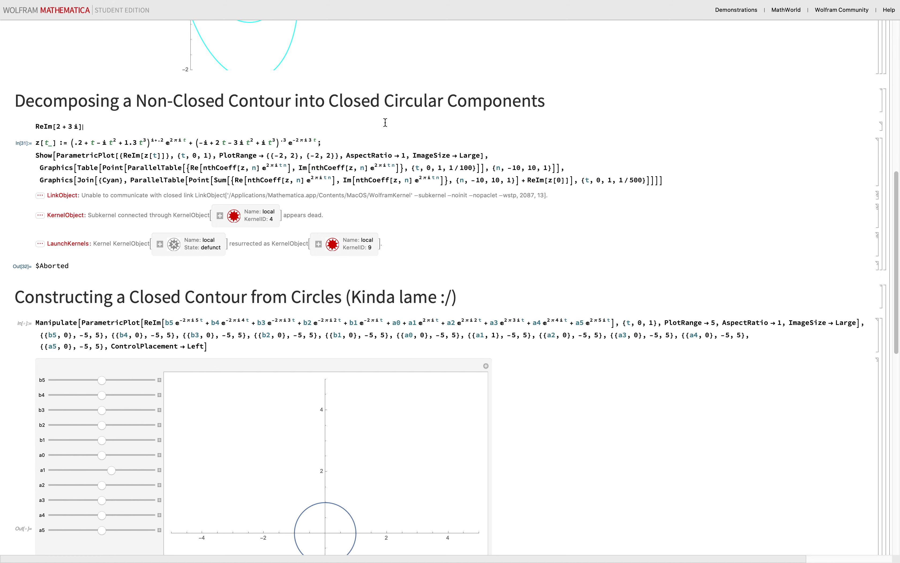
key("shift+Return")
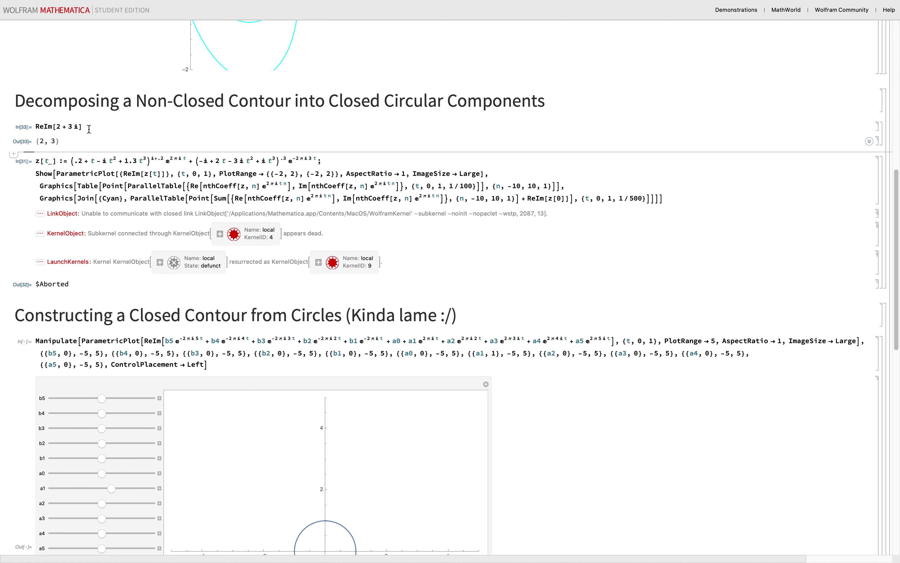
- Delete the ReIm test cell together with its output
left_click(885, 131)
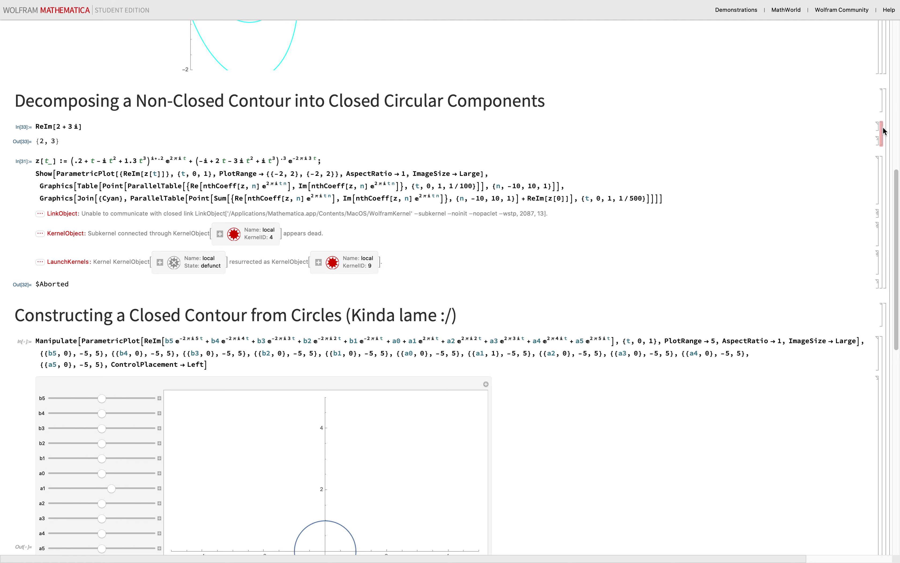
key("BackSpace")
left_click(526, 179)
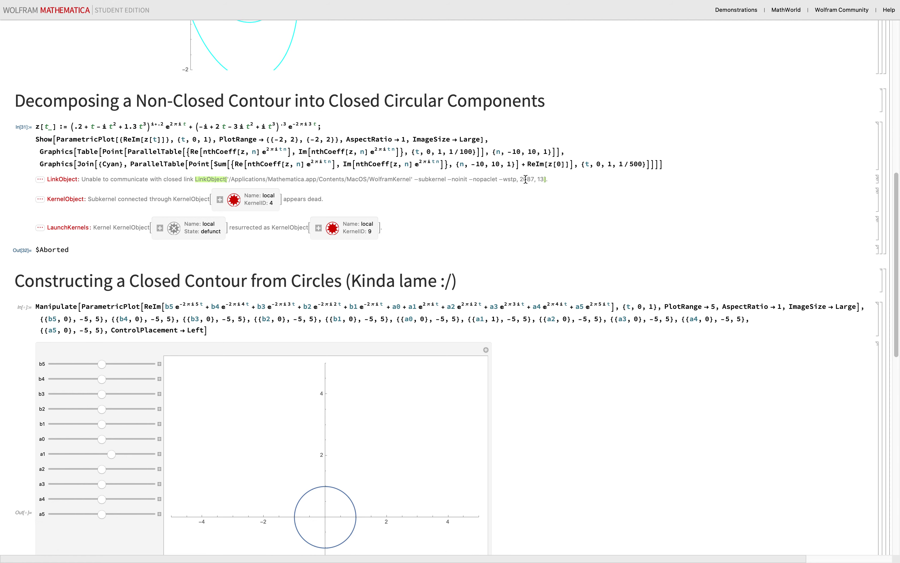
- Quit the Local kernel and return to the non-closed contour code cell
left_click(279, 5)
mouse_move(315, 257)
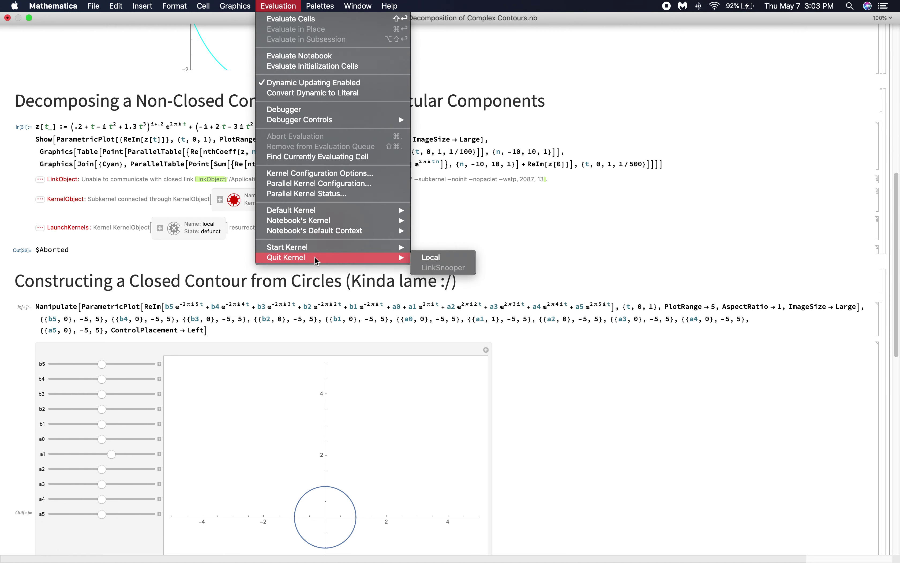
left_click(452, 258)
left_click(546, 183)
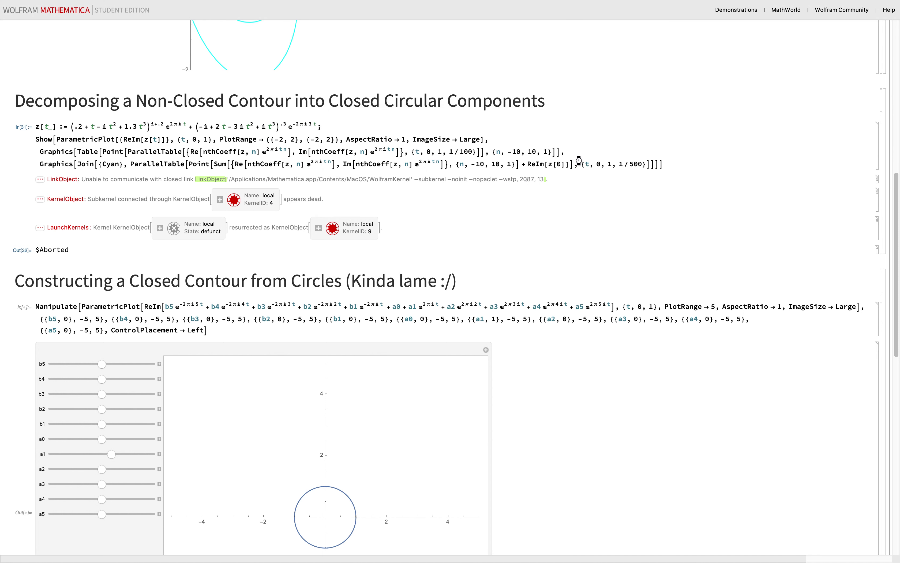
left_click(598, 150)
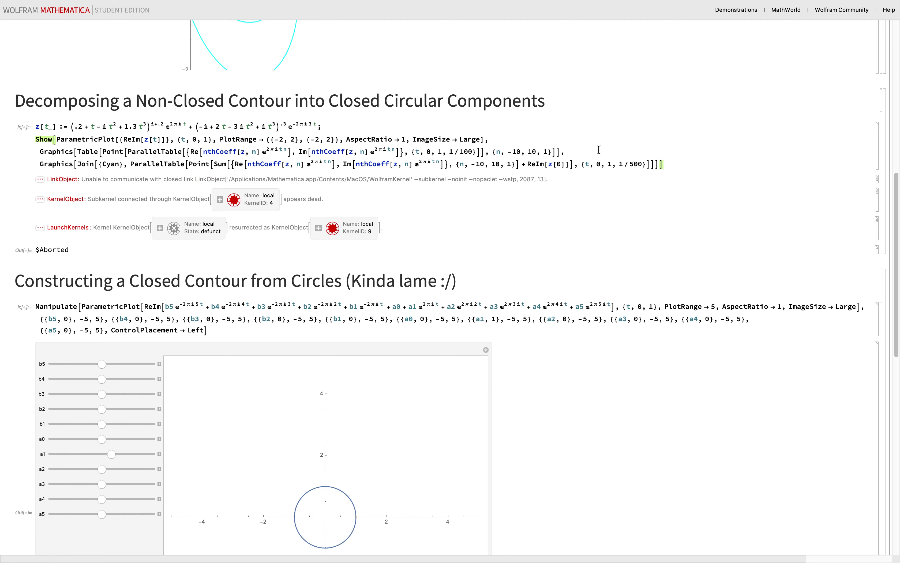
- Re-evaluate the nthCoeff and coeffs definitions, accepting automatic evaluation of the initialization cells
left_click(513, 152)
scroll(513, 152, "up", 10)
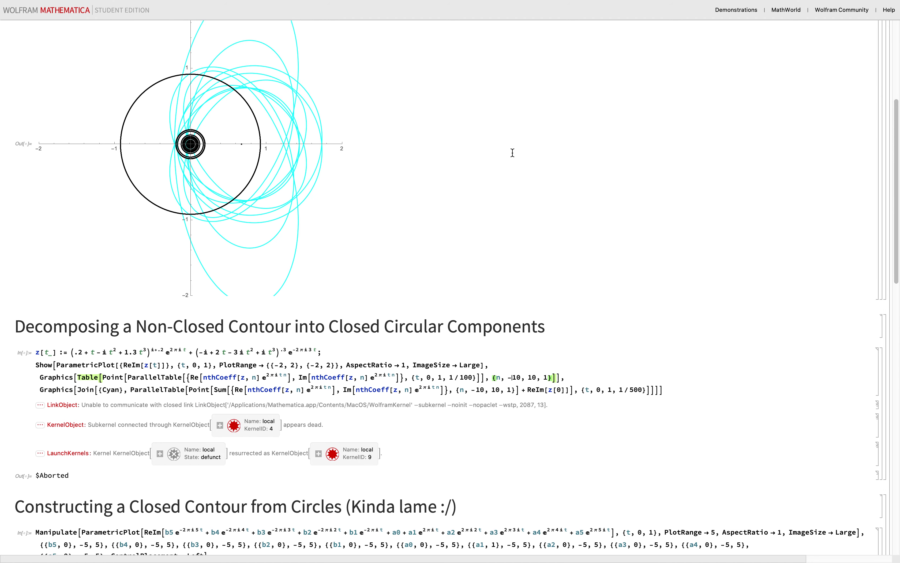
scroll(513, 152, "down", 3)
scroll(512, 153, "up", 1)
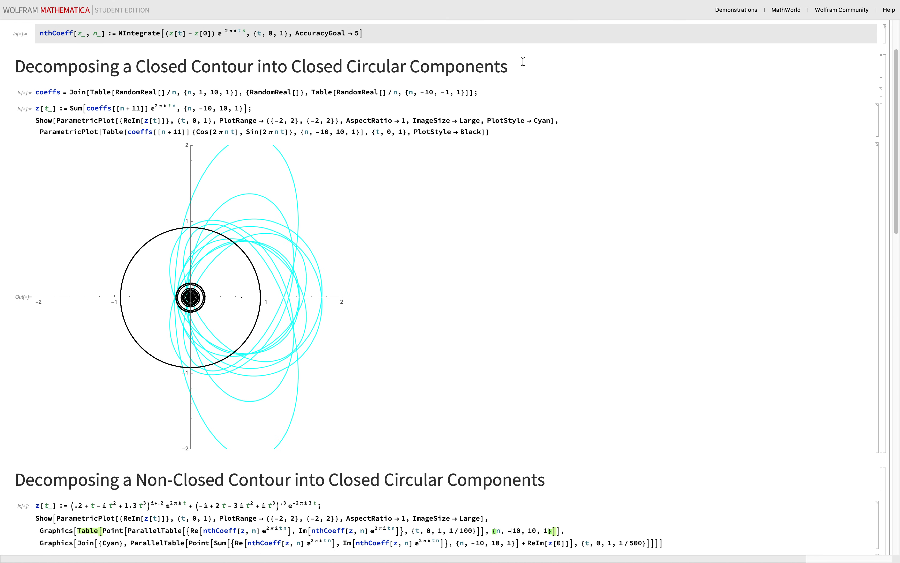
left_click(501, 34)
key("shift+Return")
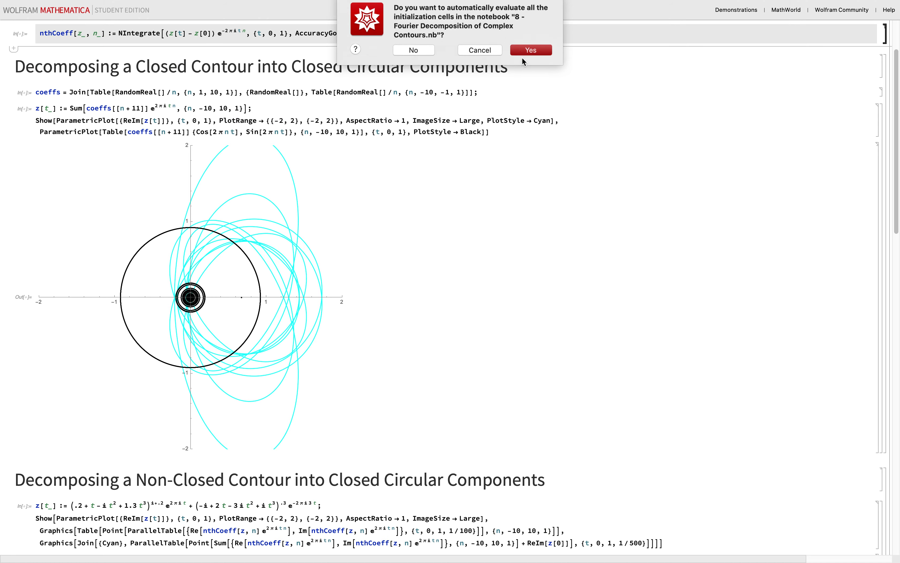
left_click(525, 56)
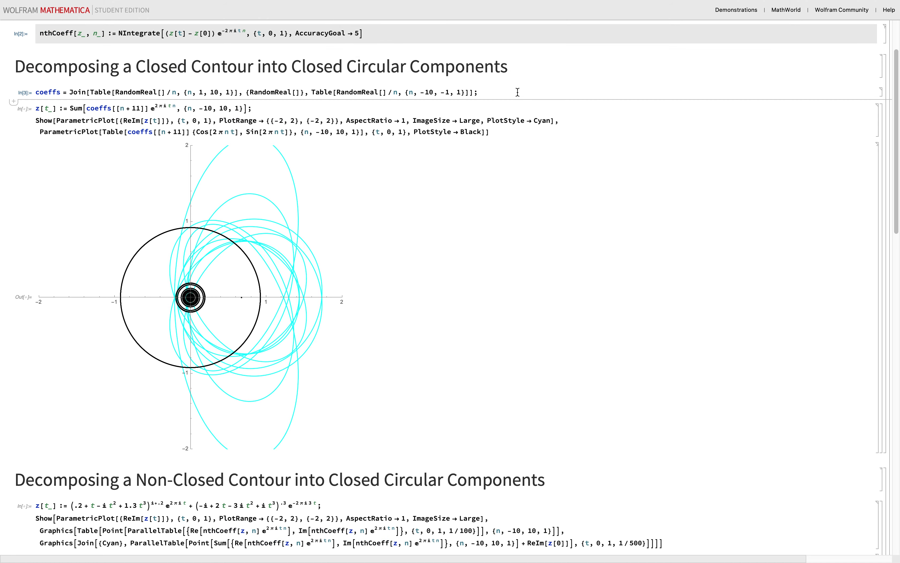
- Try to evaluate the non-closed contour decomposition cell and abort the evaluation
scroll(517, 91, "down", 5)
scroll(517, 92, "down", 1)
left_click(499, 257)
key("shift+Return")
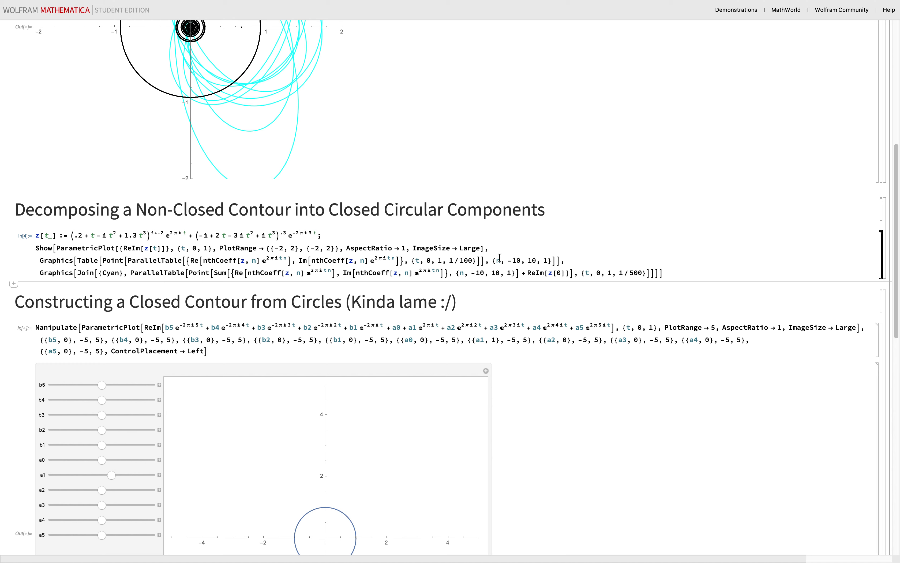
left_click(500, 257)
key("super+period")
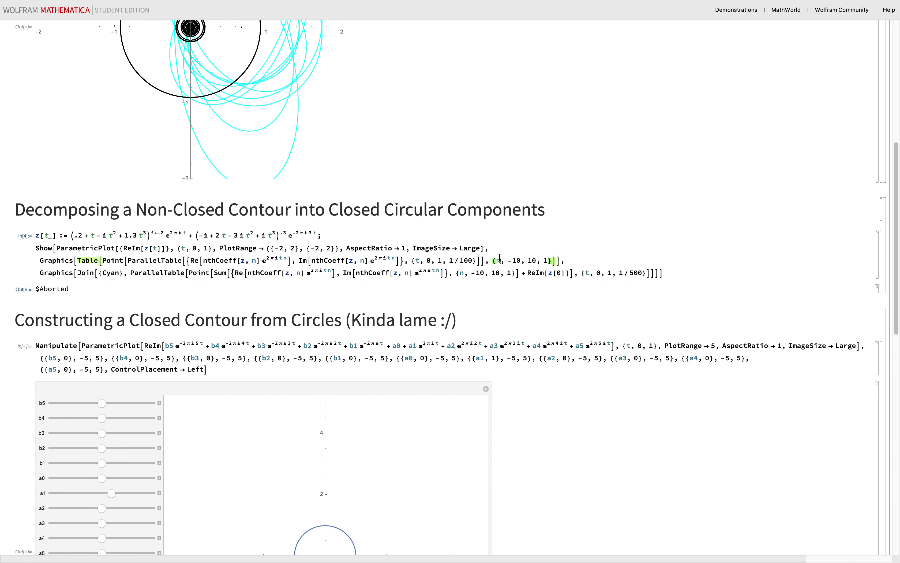
- Set the t step of the component-circle points in the non-closed contour cell to 1/25
left_click(478, 261)
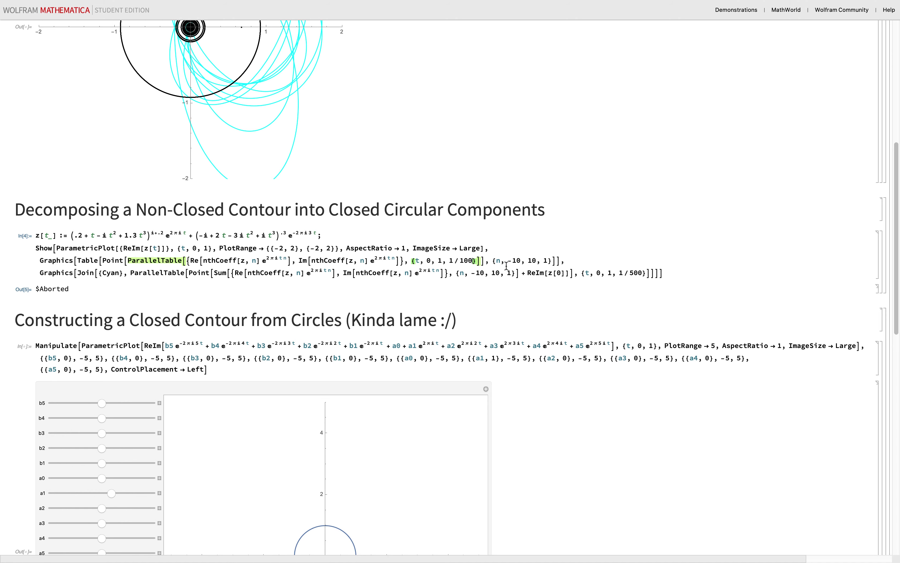
key("BackSpace")
key("BackSpace")
key("BackSpace")
type("25")
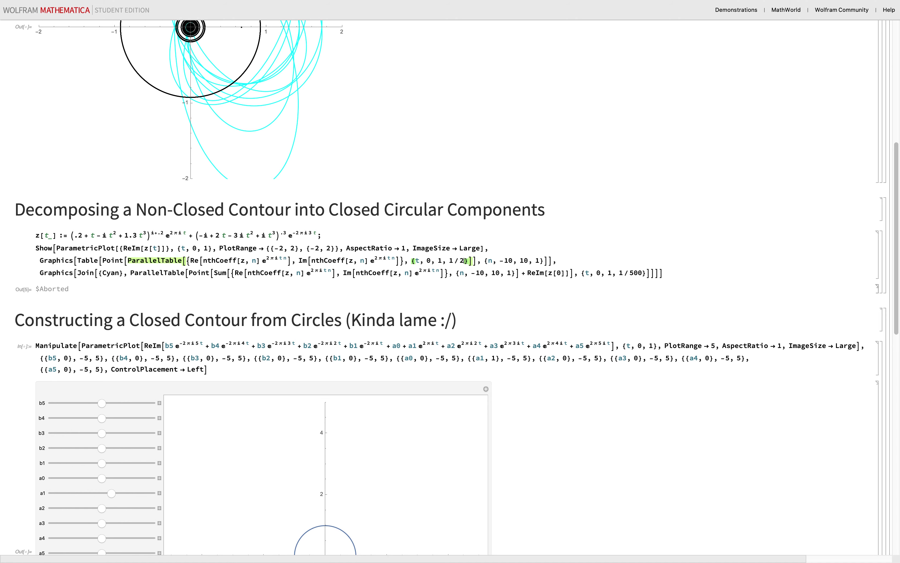
- Set the t step of the cyan reconstruction points to 1/100 and evaluate the non-closed contour decomposition plot
left_click(633, 273)
key("BackSpace")
type("1")
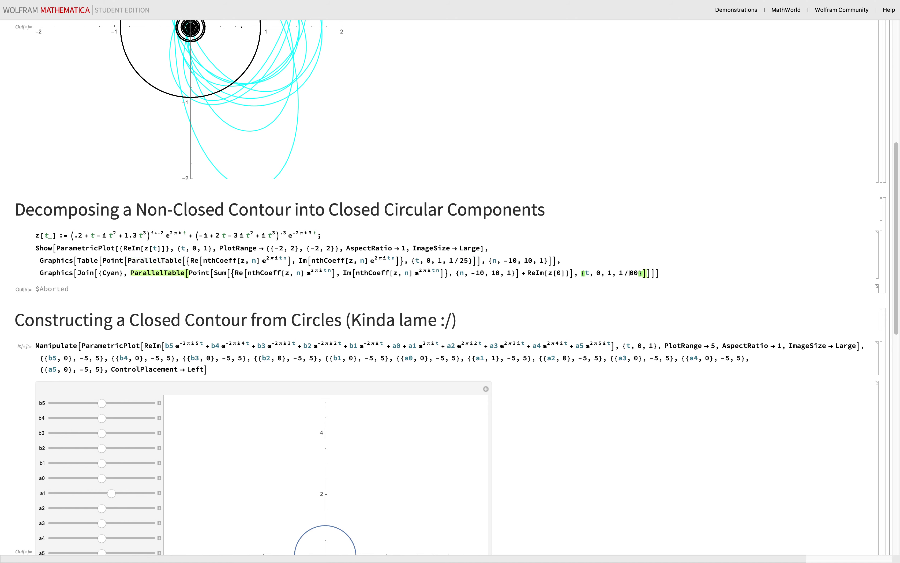
key("shift+Return")
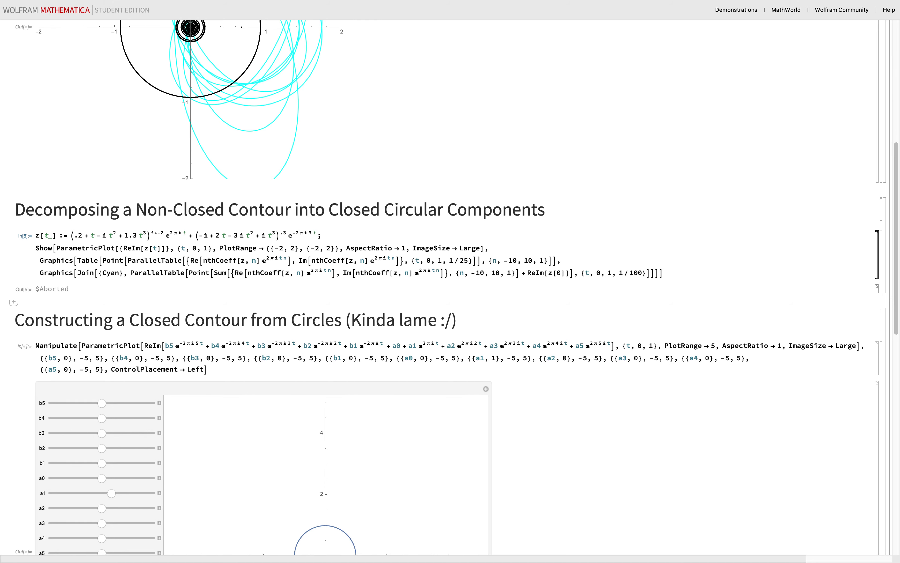
scroll(234, 282, "down", 3)
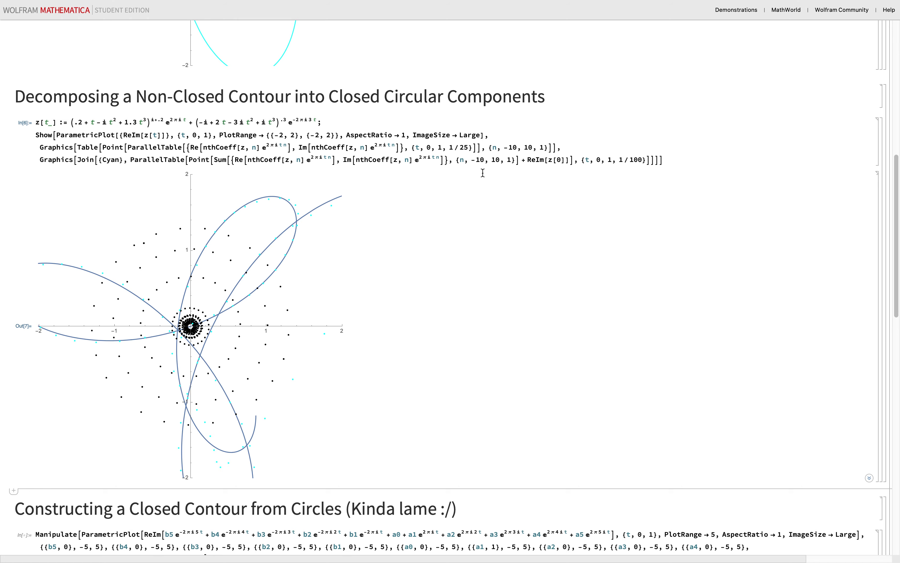
- Switch to the Analytic Functions as Maps between Riemann Surfaces notebook and evaluate the Complex Powers Manipulate cell
scroll(421, 129, "up", 10)
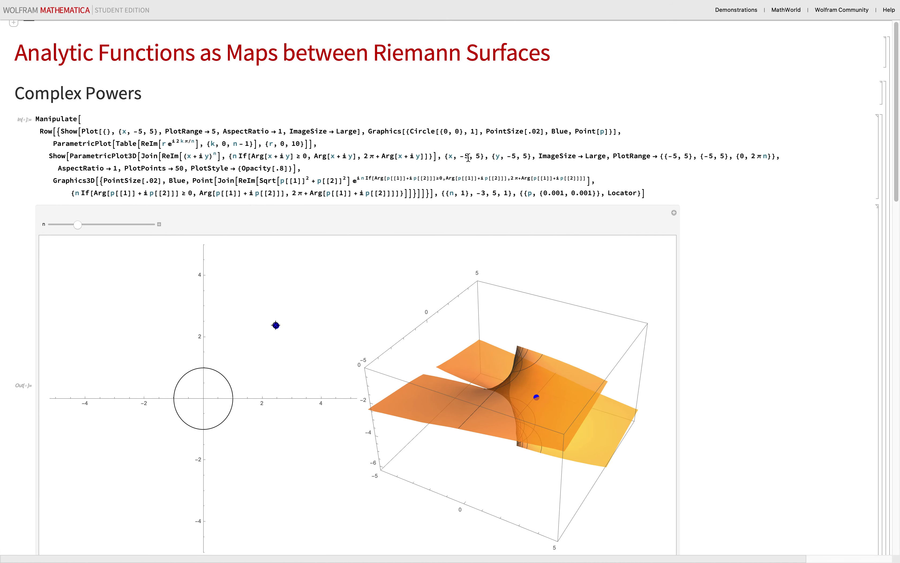
scroll(468, 157, "down", 3)
left_click(380, 100)
key("shift+Return")
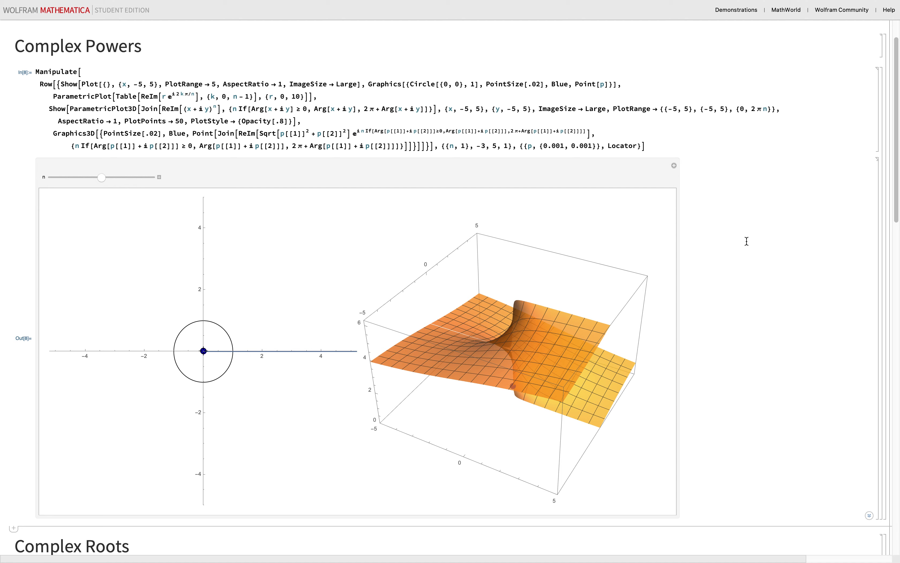
- Set n to 3 in the Complex Powers plot and move the locator outside the unit circle, just below the positive real axis
left_click(159, 177)
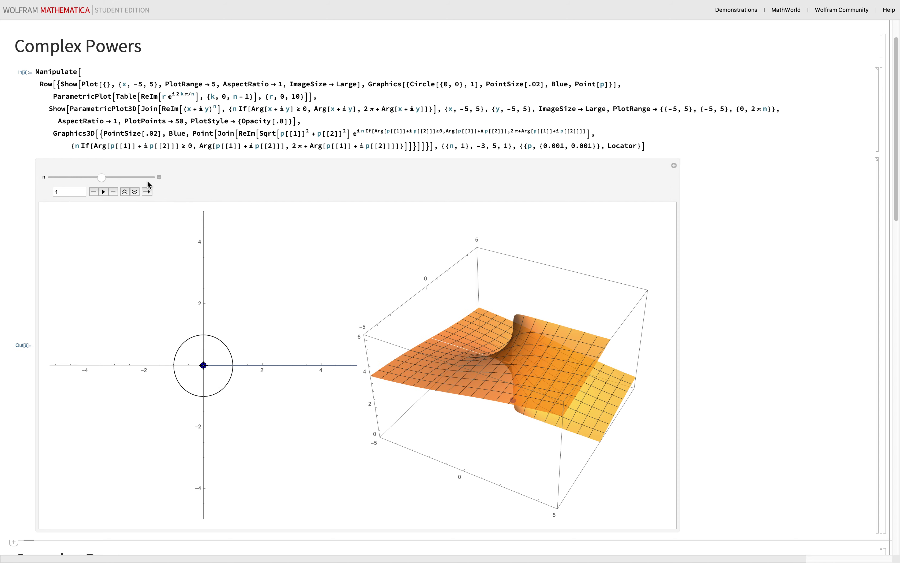
left_click(114, 193)
left_click(114, 193)
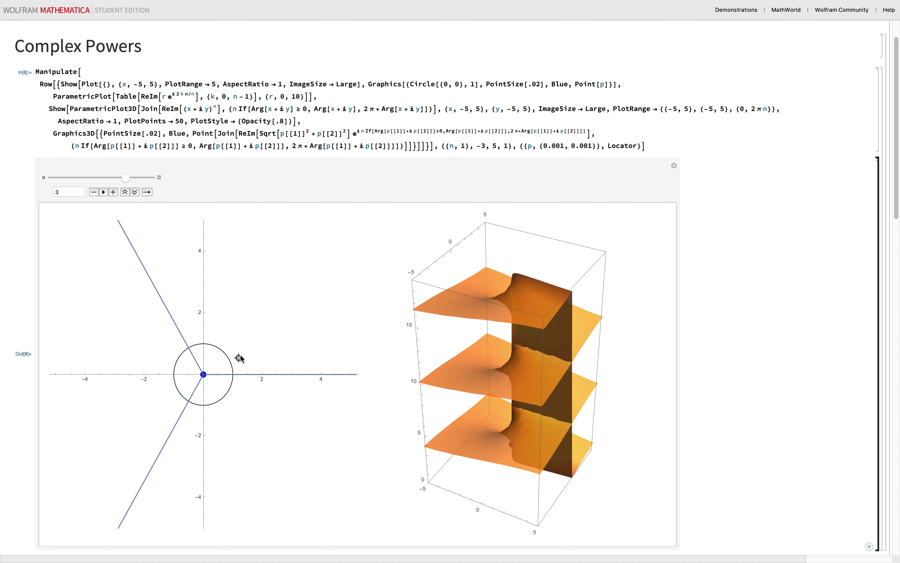
left_click_drag(240, 355, 244, 385)
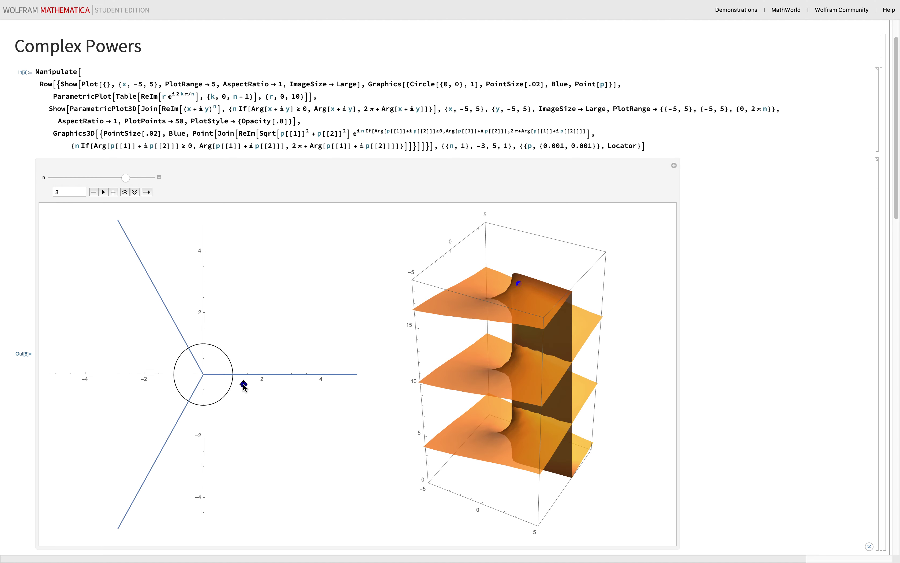
- Examine the Complex Roots code and its plots of the cube roots on the three-sheeted Riemann surface
scroll(244, 387, "down", 2)
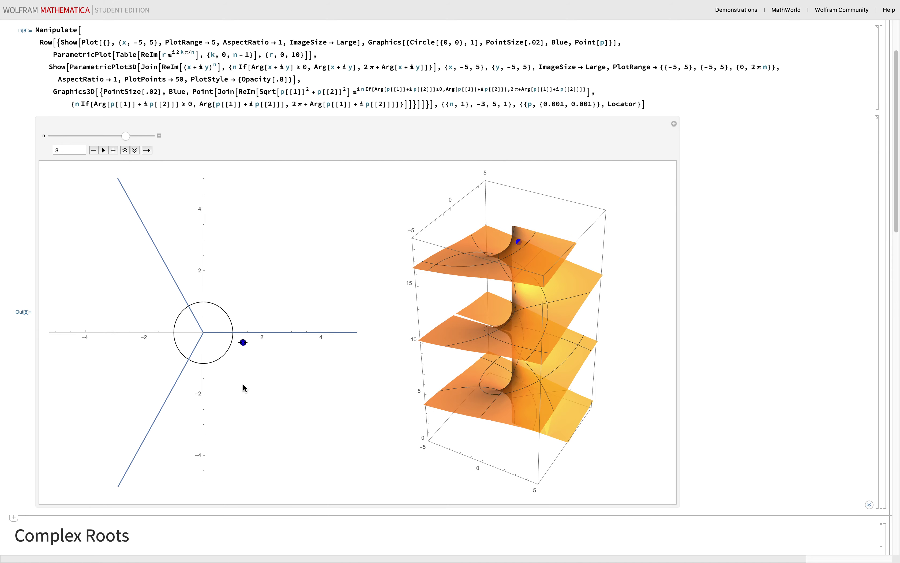
scroll(244, 387, "down", 11)
scroll(242, 384, "down", 10)
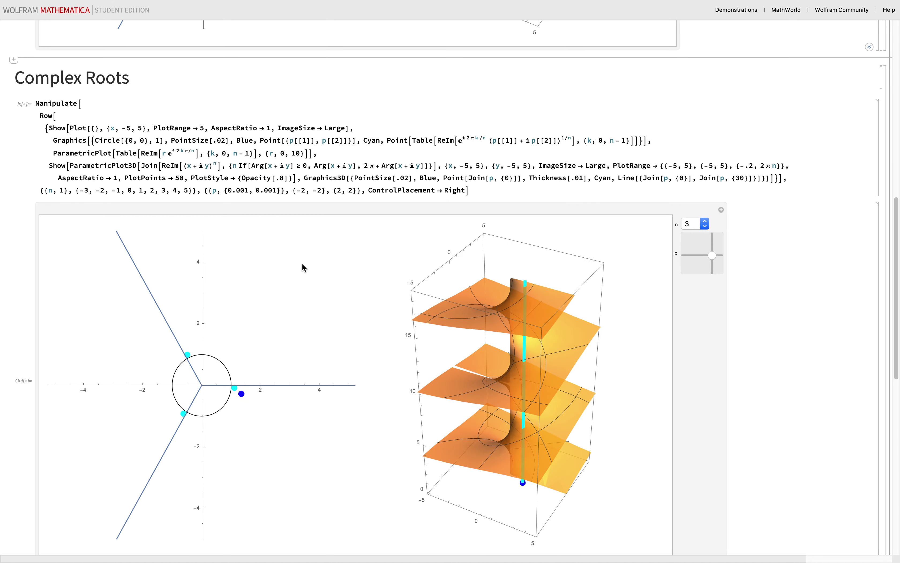
scroll(326, 253, "down", 3)
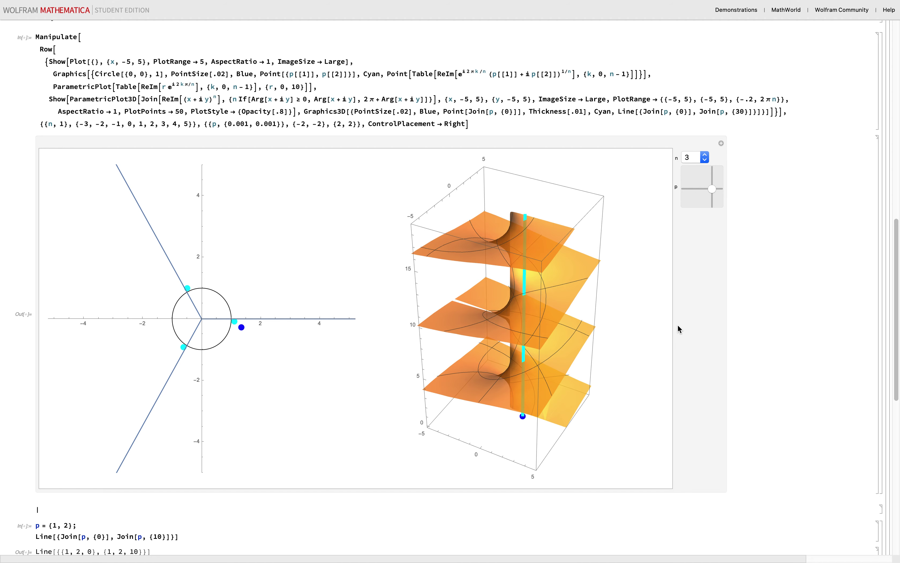
scroll(87, 439, "up", 20)
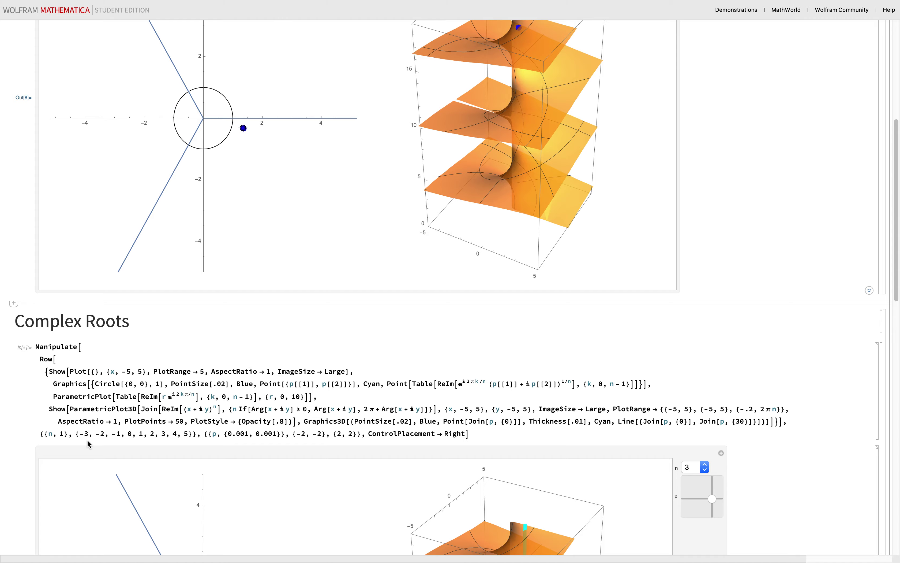
- Move the locator in the Complex Powers plot counterclockwise across the positive real axis to about -0.65 + 1.35i, near the upper-left ray
scroll(87, 440, "down", 5)
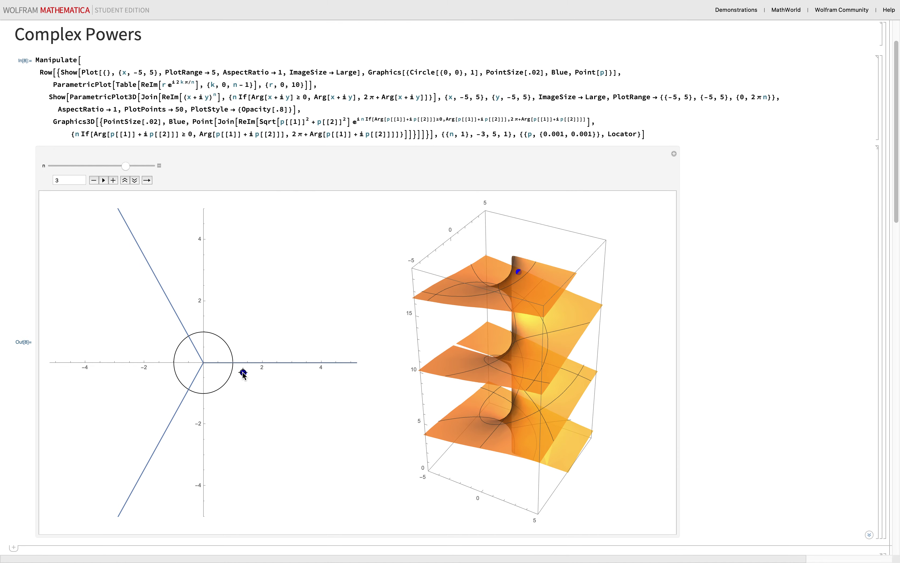
left_click(245, 351)
left_click_drag(244, 348, 235, 331)
left_click_drag(234, 332, 185, 323)
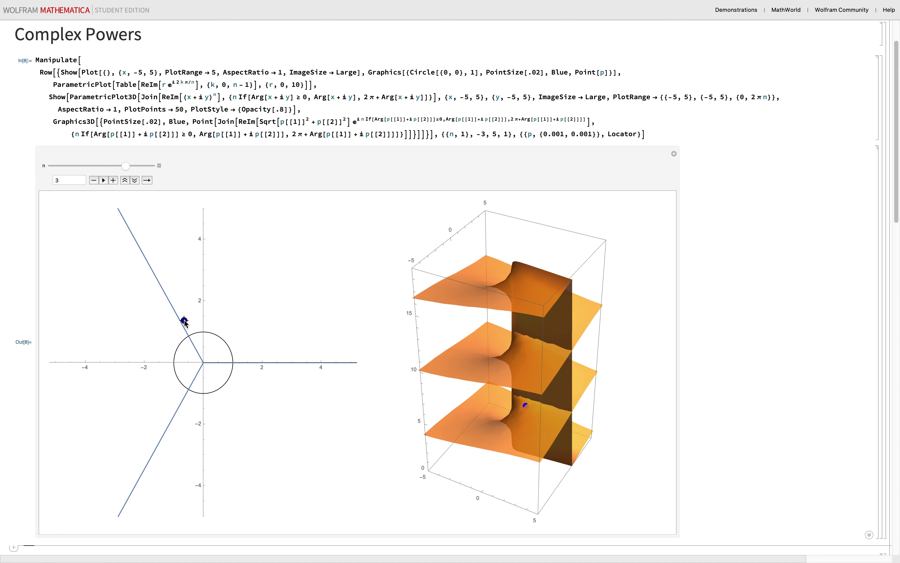
- Carry the Complex Powers locator on counterclockwise around the unit circle and back into the first quadrant, at about 1.7 + 0.7i
left_click_drag(185, 323, 186, 323)
left_click_drag(164, 334, 158, 359)
left_click_drag(163, 396, 166, 402)
left_click_drag(217, 419, 255, 343)
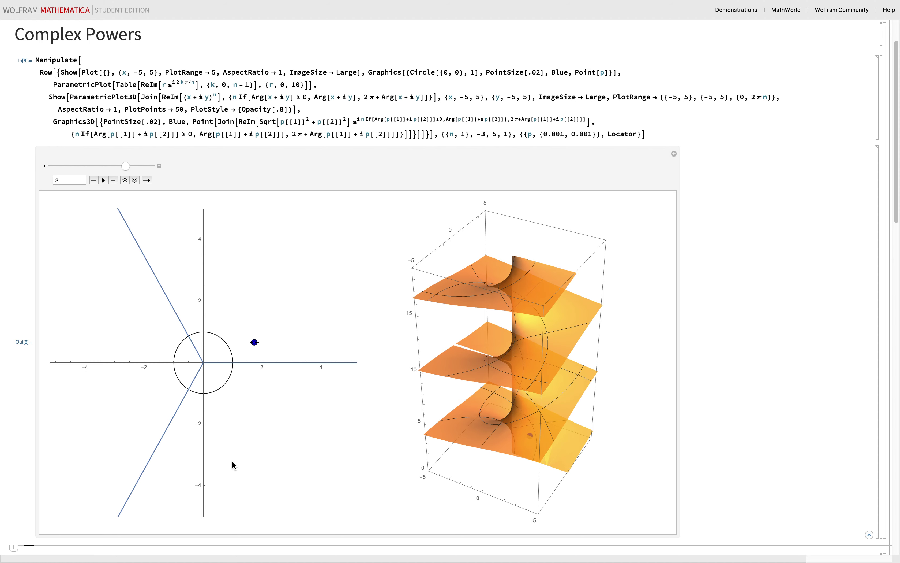
- Move point p of the Complex Roots plot into the third quadrant, to about -1.4 - 2i
scroll(232, 462, "down", 10)
scroll(232, 462, "down", 7)
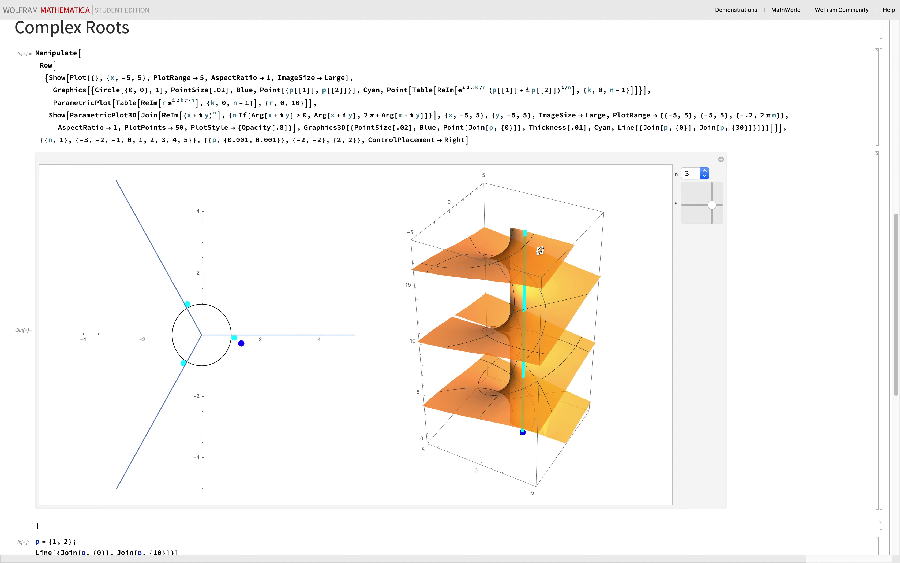
scroll(128, 320, "up", 1)
scroll(129, 320, "up", 15)
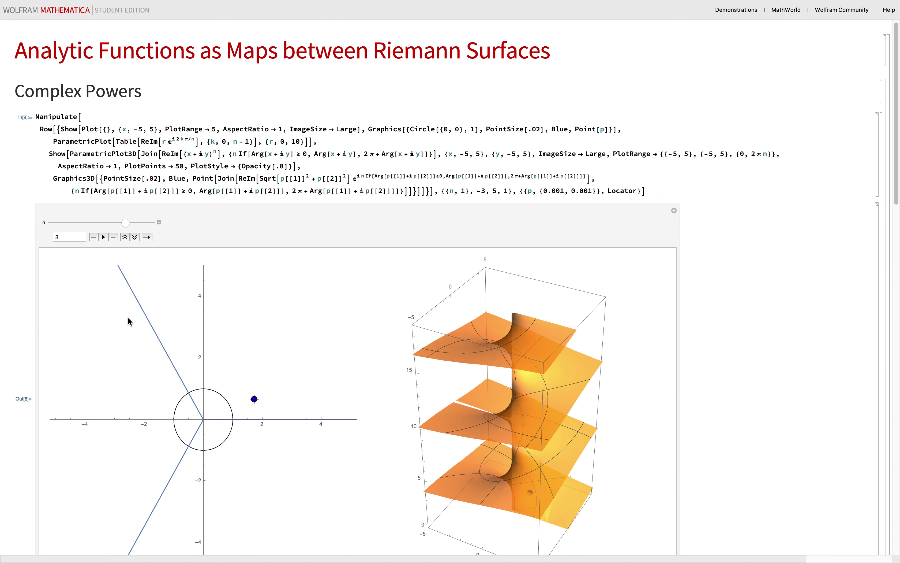
scroll(451, 355, "down", 20)
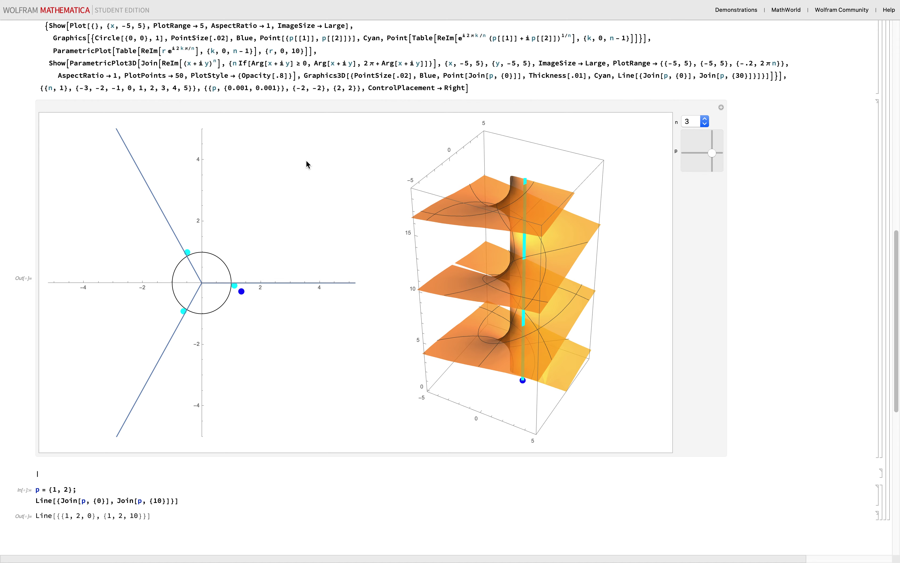
left_click_drag(711, 150, 691, 167)
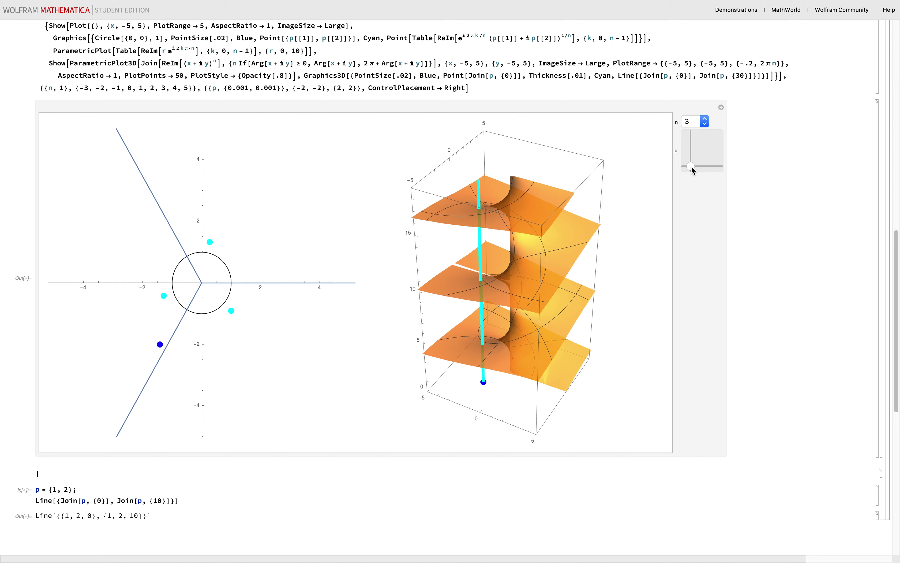
- Set n to 4 in the Complex Roots plot and move point p into the first quadrant, to about 1 + i
left_click(704, 121)
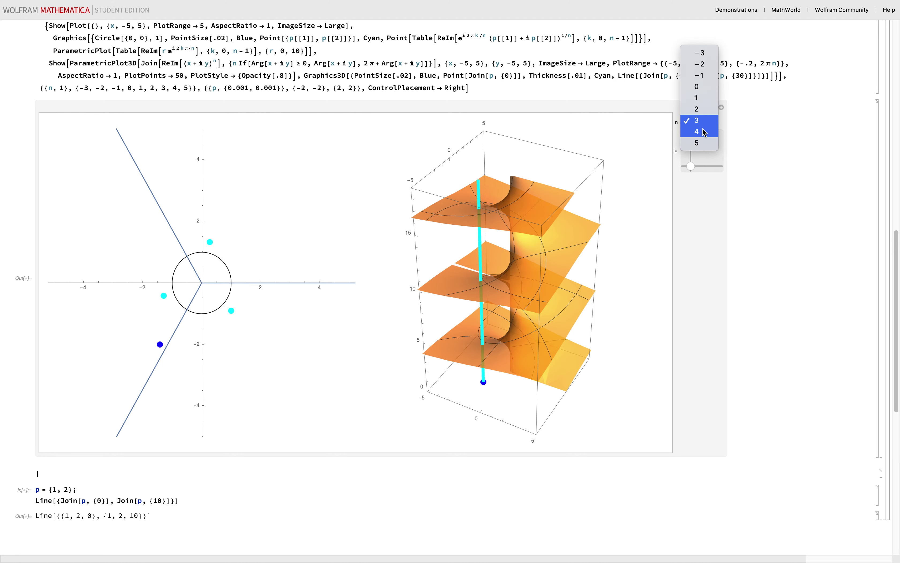
left_click(702, 128)
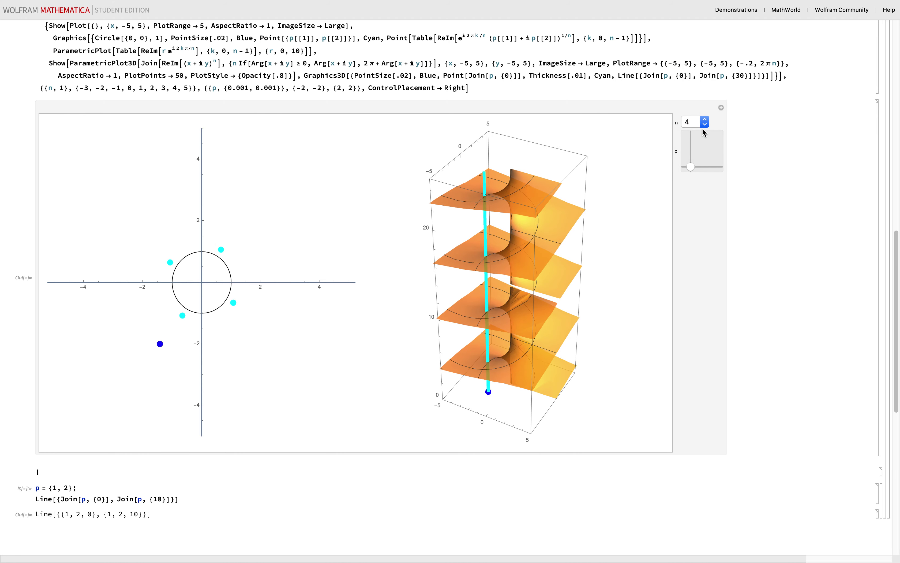
left_click_drag(690, 168, 709, 144)
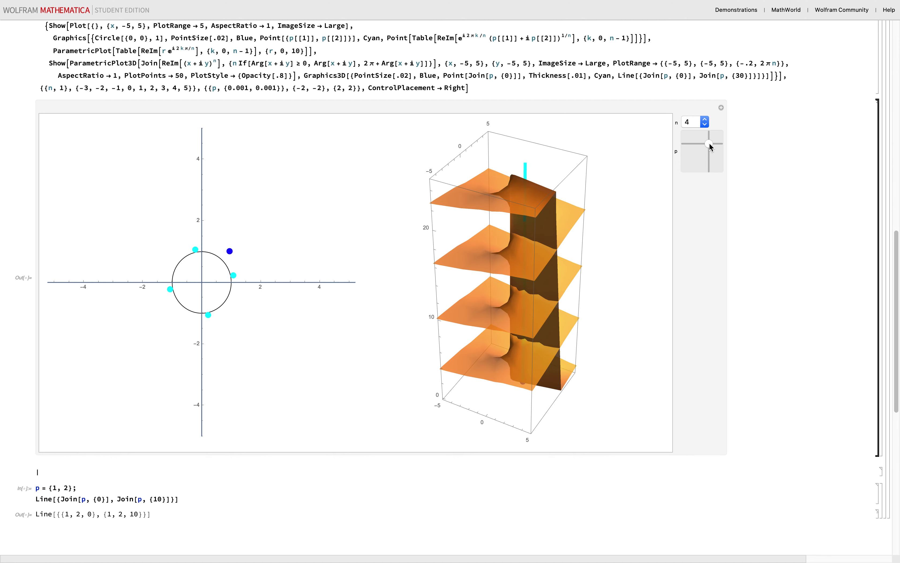